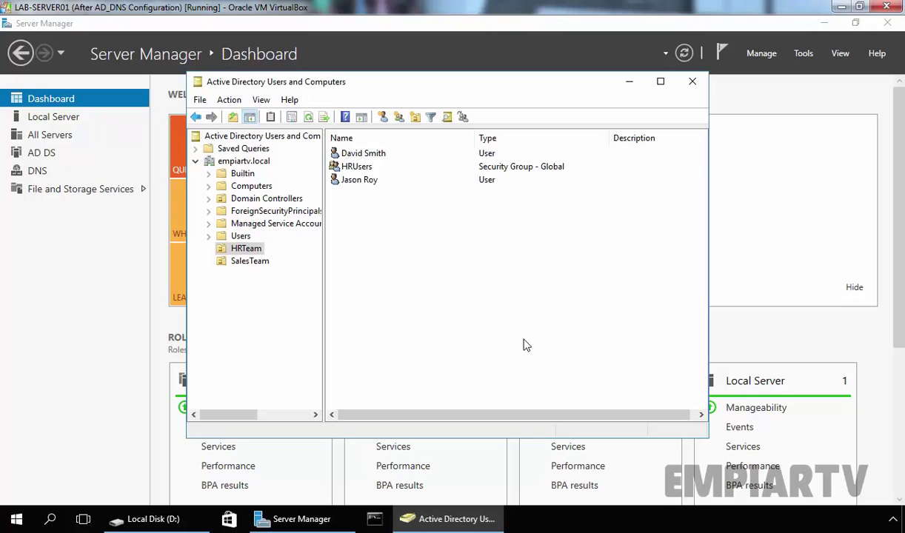
# - Examine the user accounts and the HRUsers group in the HRTeam unit, and the HRData folder on drive D
pyautogui.click(236, 252)
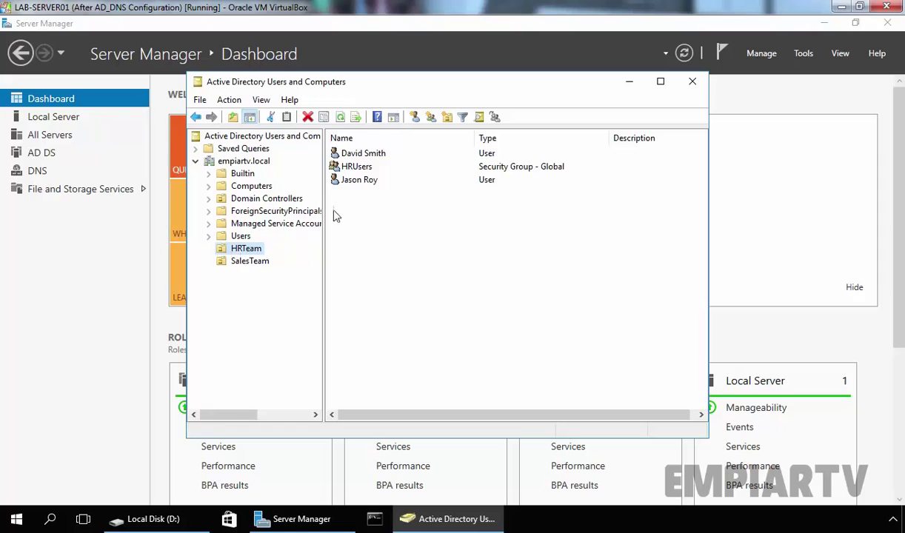
pyautogui.click(348, 153)
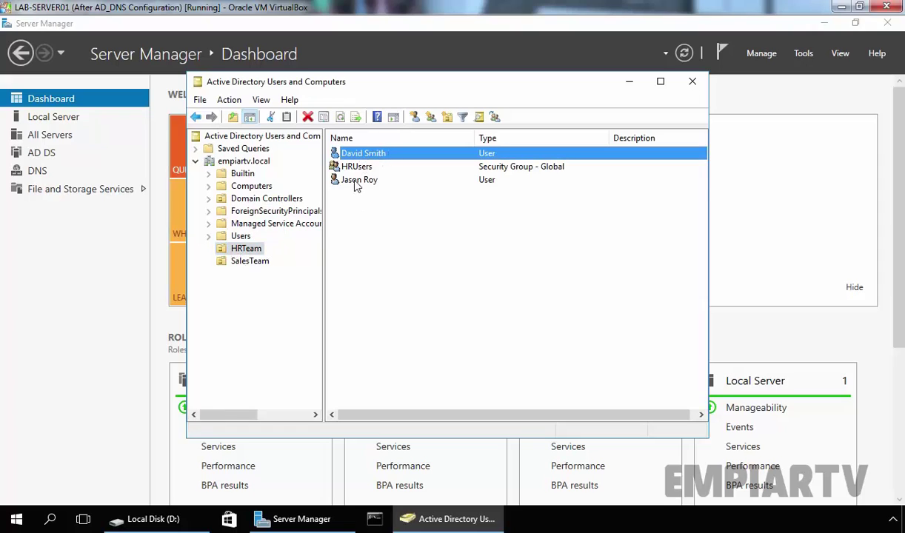
pyautogui.keyDown('ctrl'); pyautogui.click(359, 181); pyautogui.keyUp('ctrl')
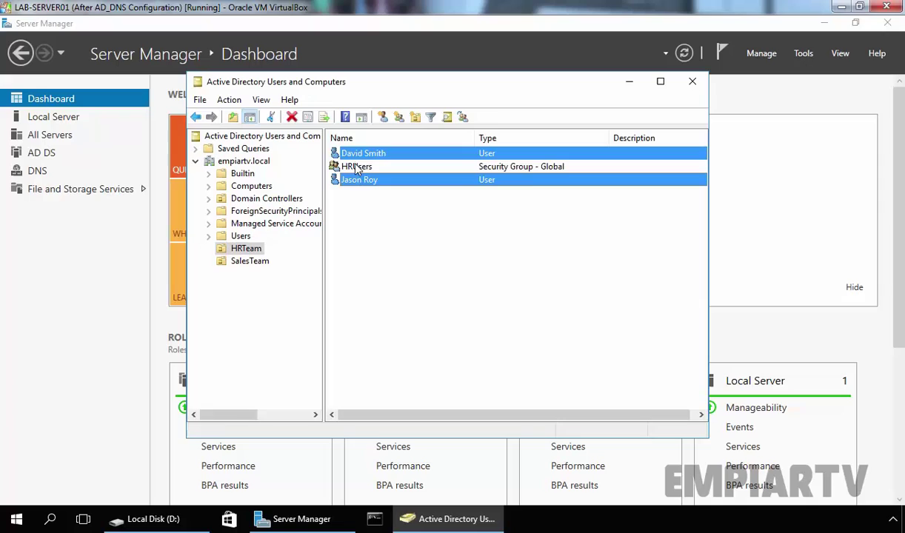
pyautogui.click(360, 166)
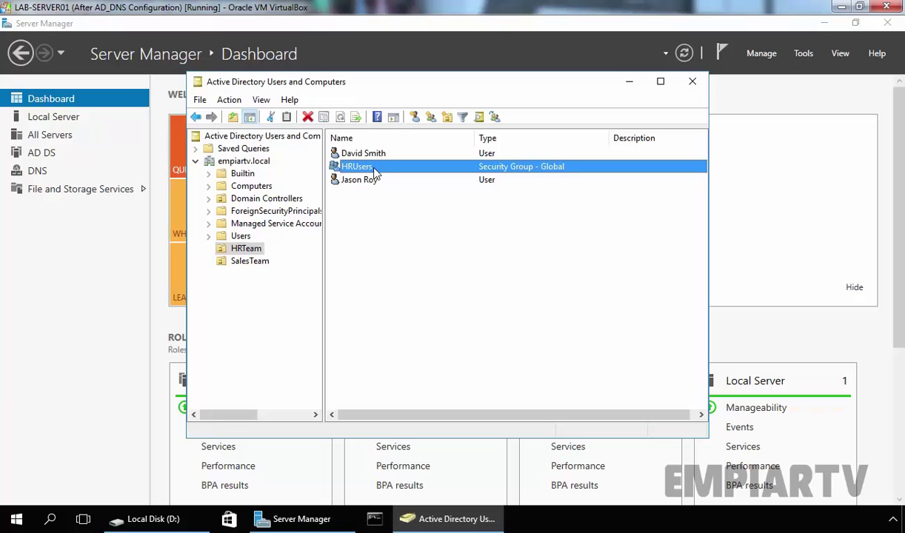
pyautogui.click(148, 519)
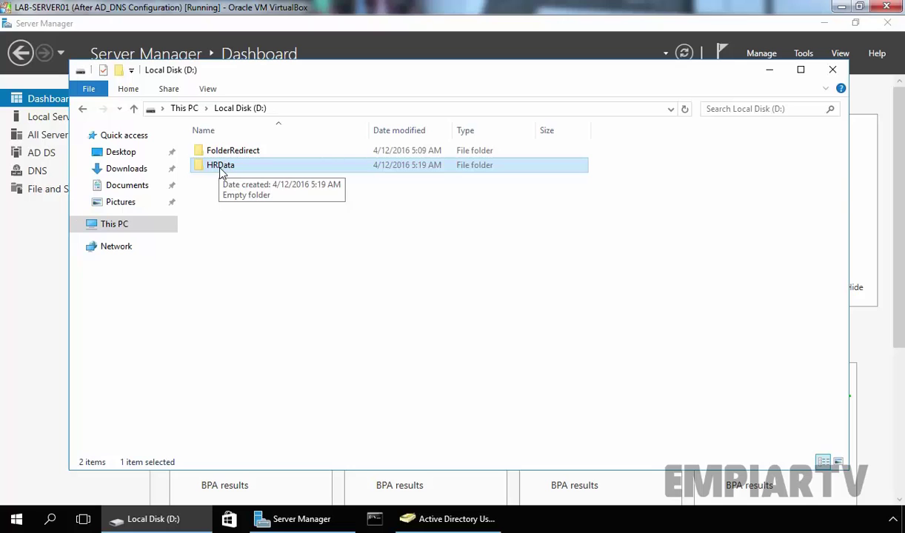
# - Start a new share from the Shares page of File and Storage Services in Server Manager, using the SMB Share - Quick profile
pyautogui.click(289, 517)
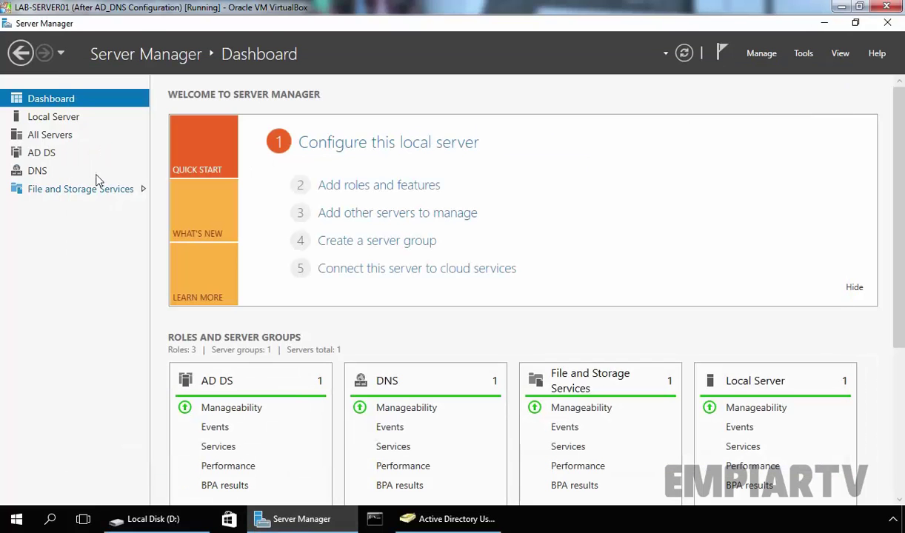
pyautogui.click(75, 190)
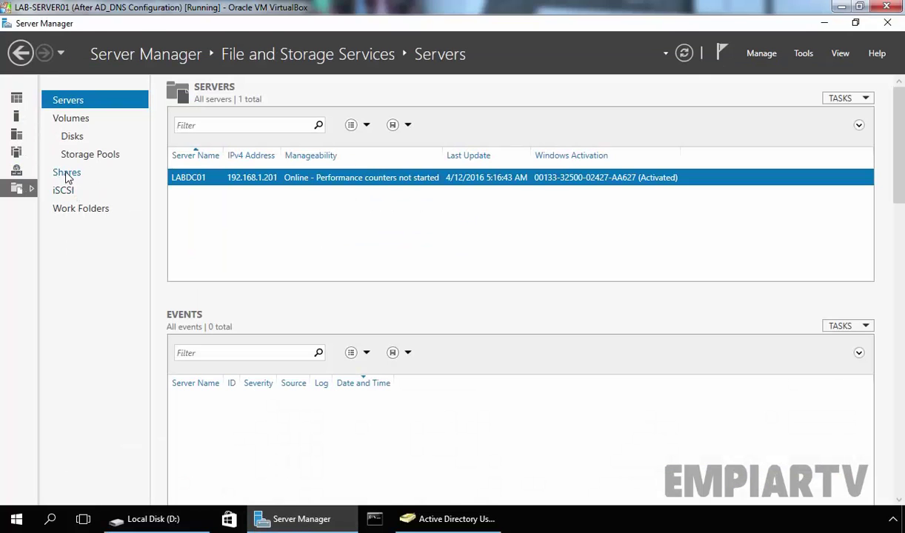
pyautogui.click(67, 175)
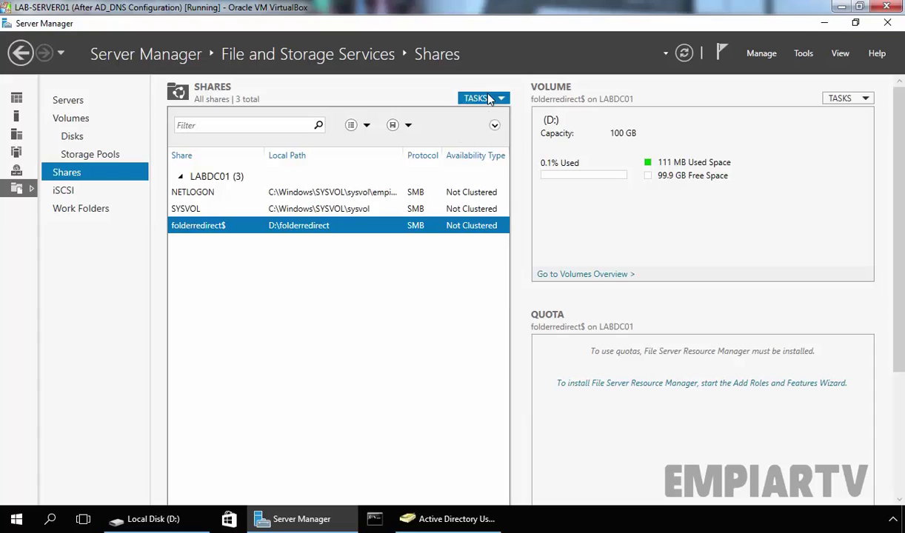
pyautogui.click(488, 99)
pyautogui.click(495, 115)
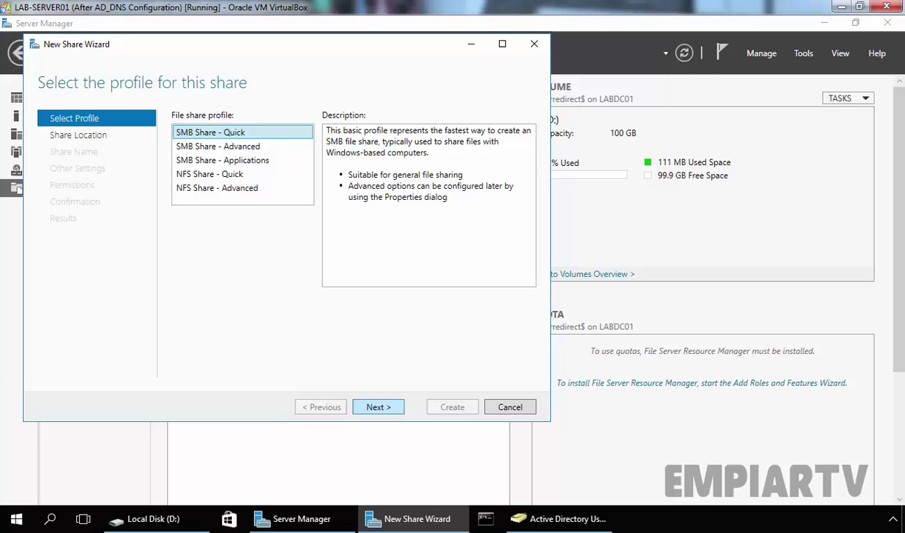
pyautogui.click(379, 407)
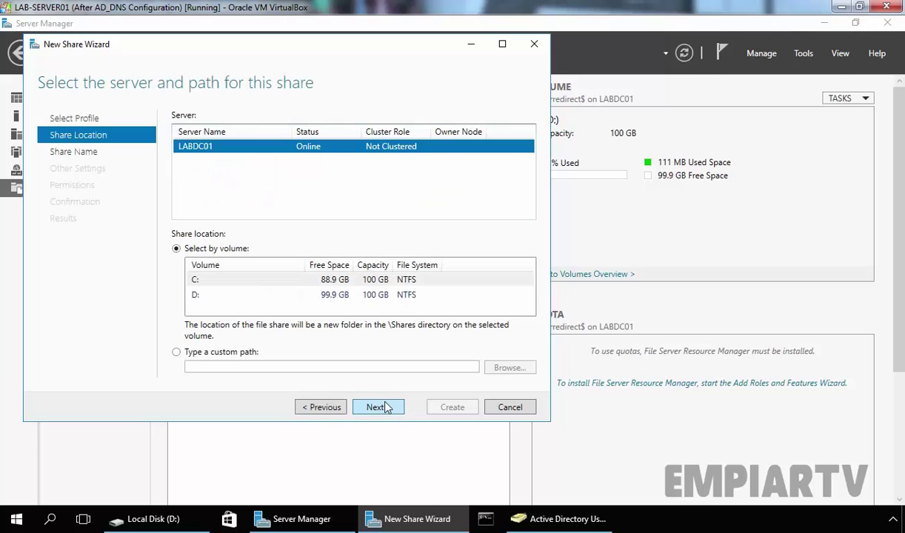
# - Set the share location on LABDC01 to the custom path D:\hrdata
pyautogui.click(226, 353)
pyautogui.click(510, 368)
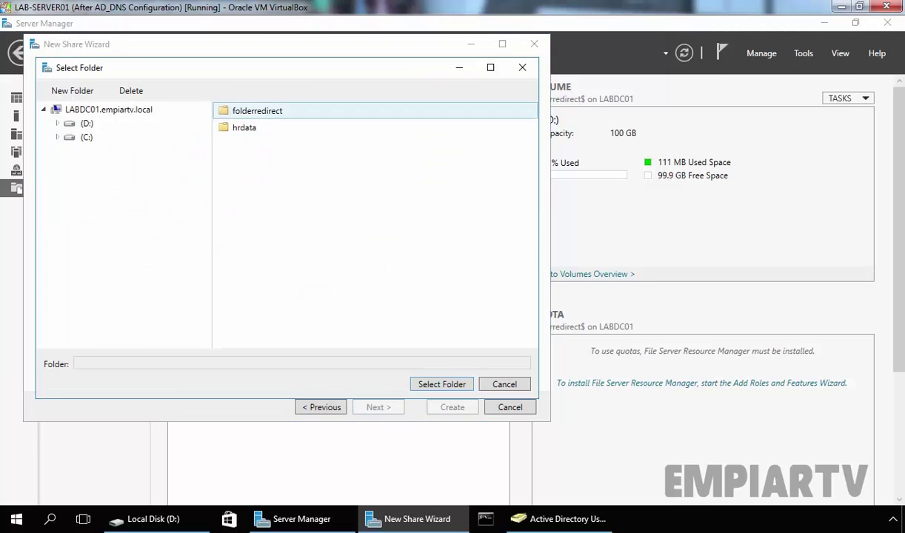
pyautogui.click(241, 128)
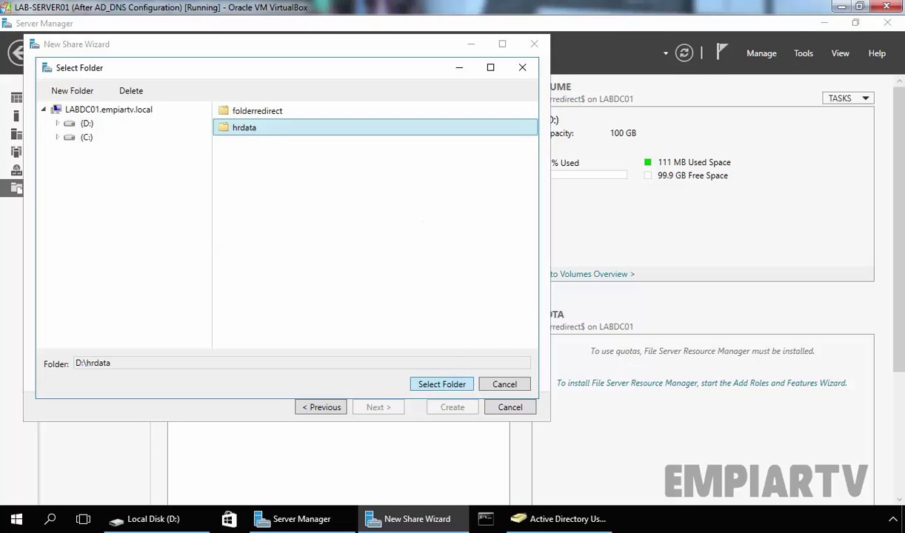
pyautogui.click(439, 385)
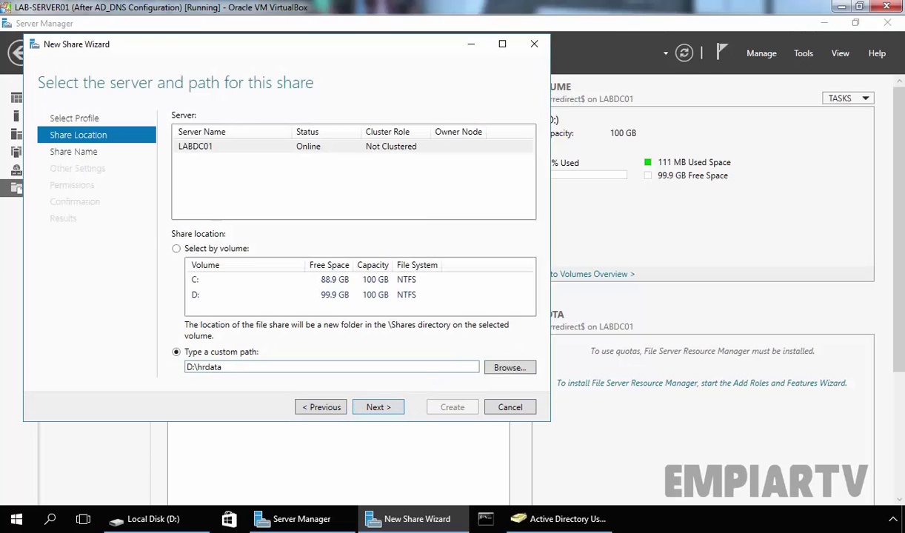
pyautogui.click(378, 408)
# - Name the share hrdata$ and enable access-based enumeration for it
pyautogui.click(297, 117)
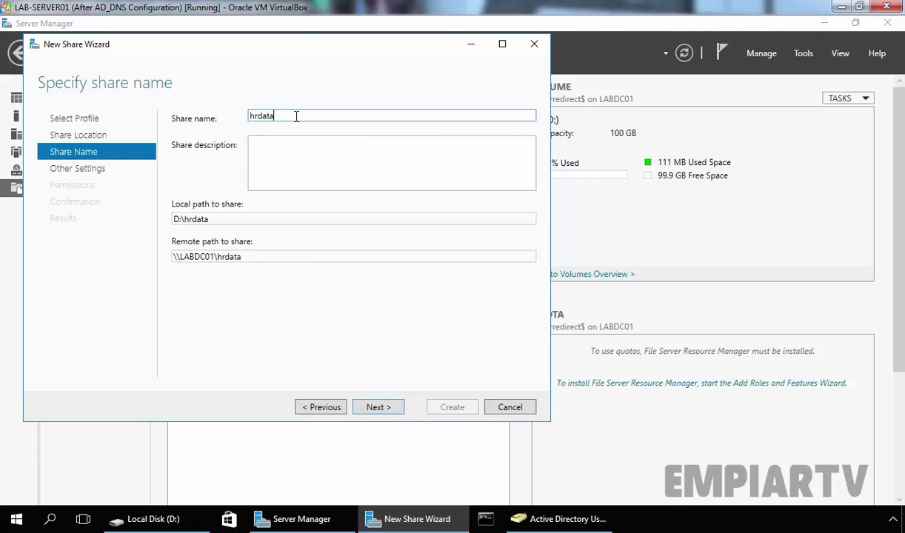
pyautogui.write('$')
pyautogui.moveTo(263, 257); pyautogui.dragTo(167, 257)
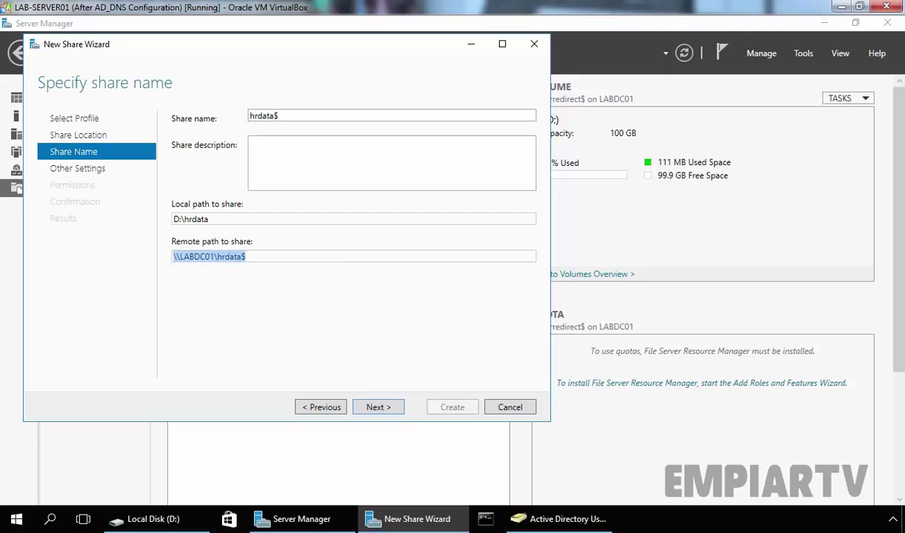
pyautogui.click(372, 406)
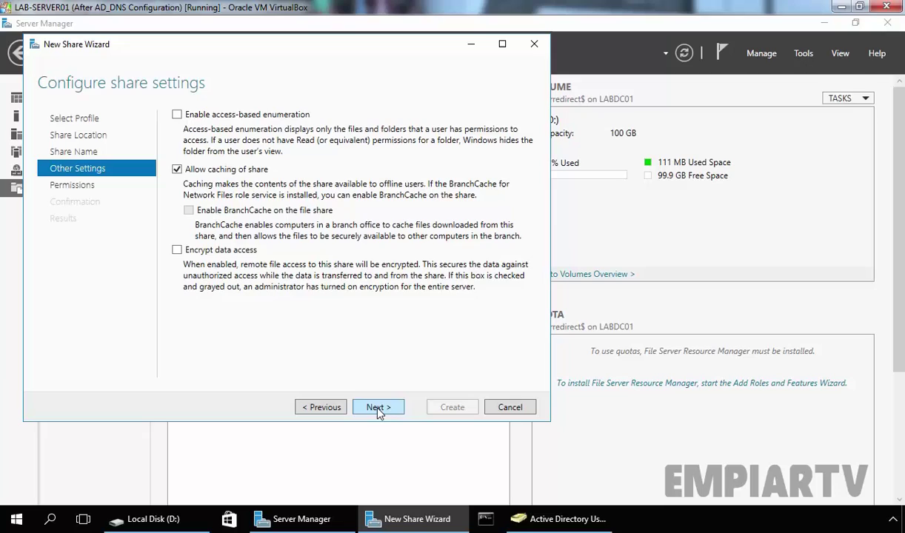
pyautogui.click(177, 115)
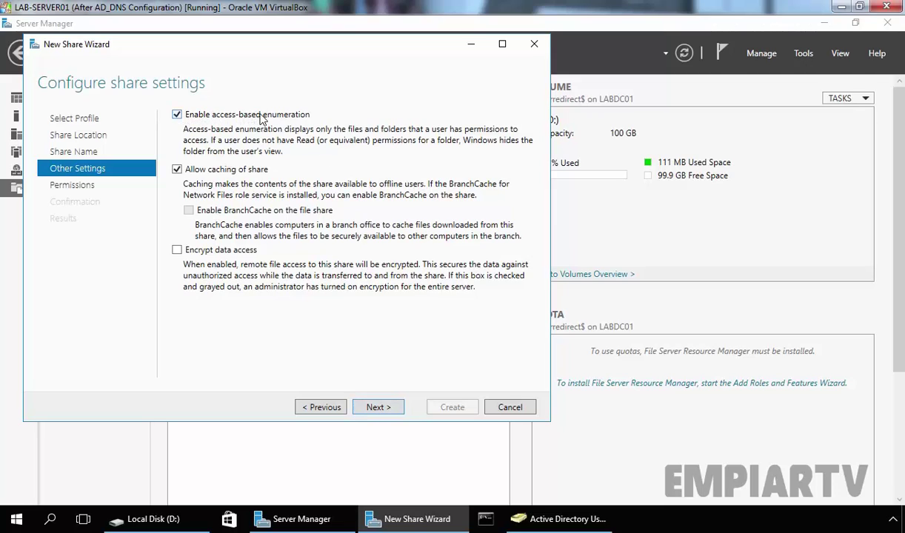
pyautogui.click(376, 408)
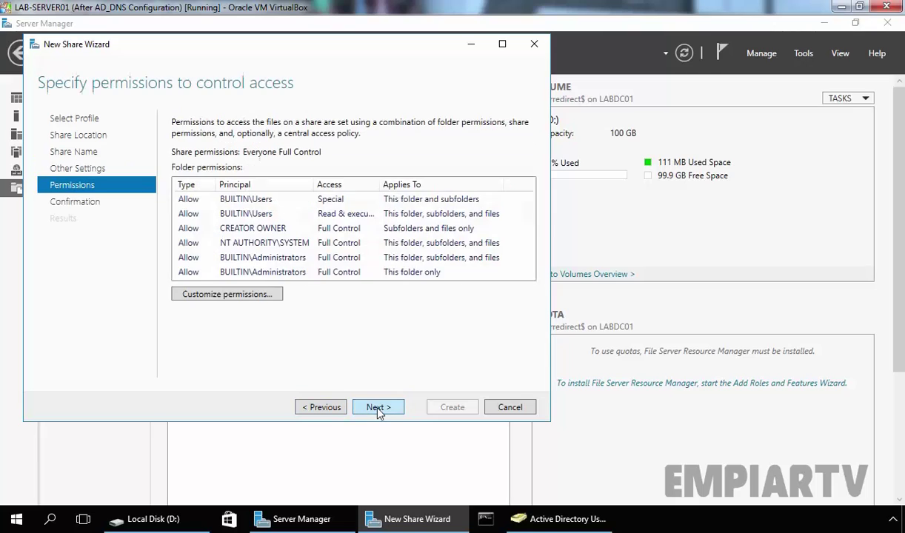
# - Customize the hrdata folder's permissions by disabling inheritance and converting the inherited permissions into explicit ones
pyautogui.click(226, 294)
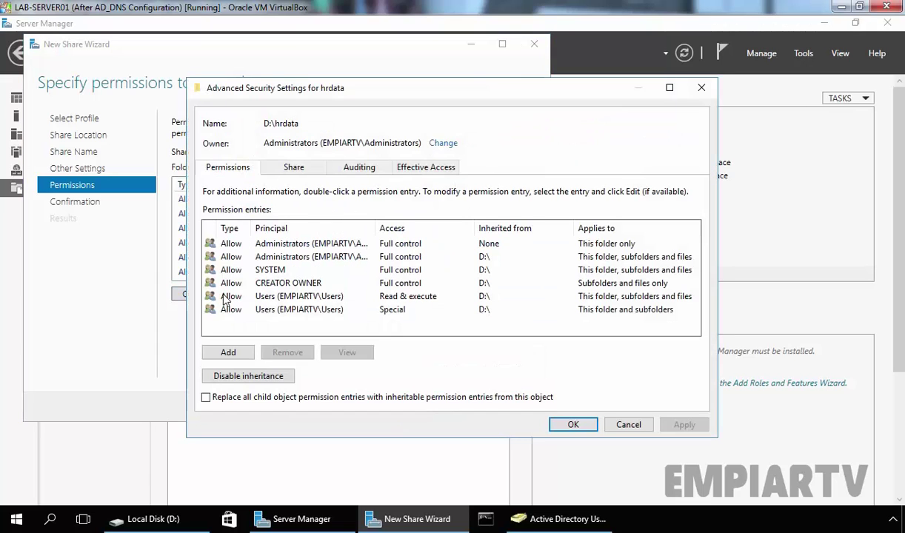
pyautogui.click(287, 299)
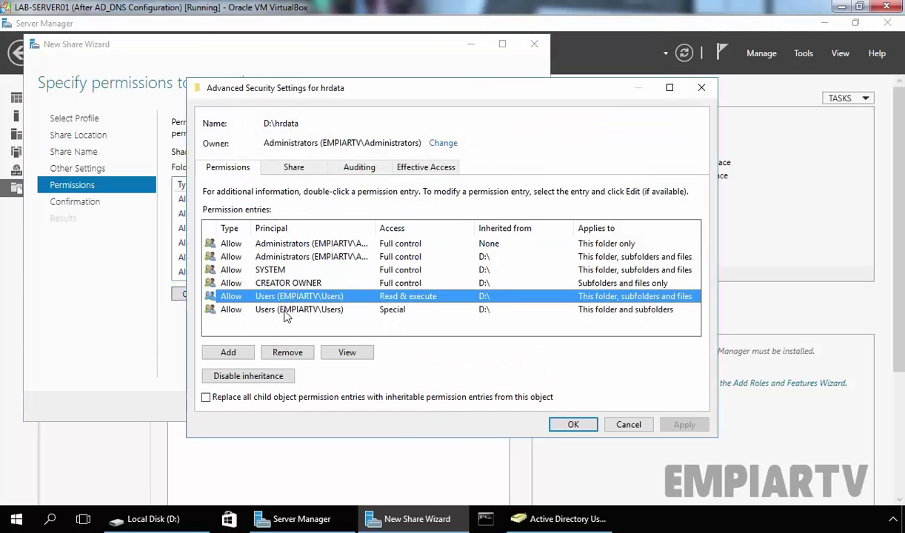
pyautogui.click(286, 311)
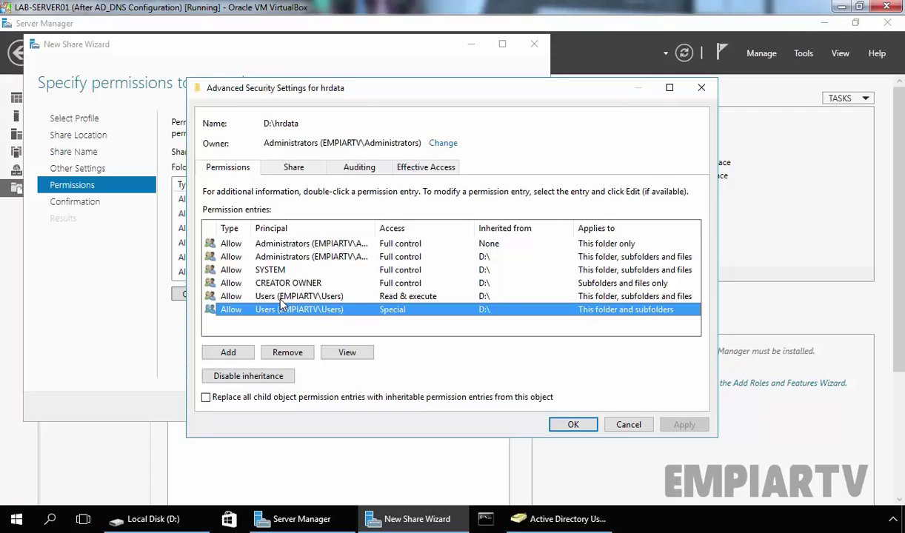
pyautogui.click(273, 384)
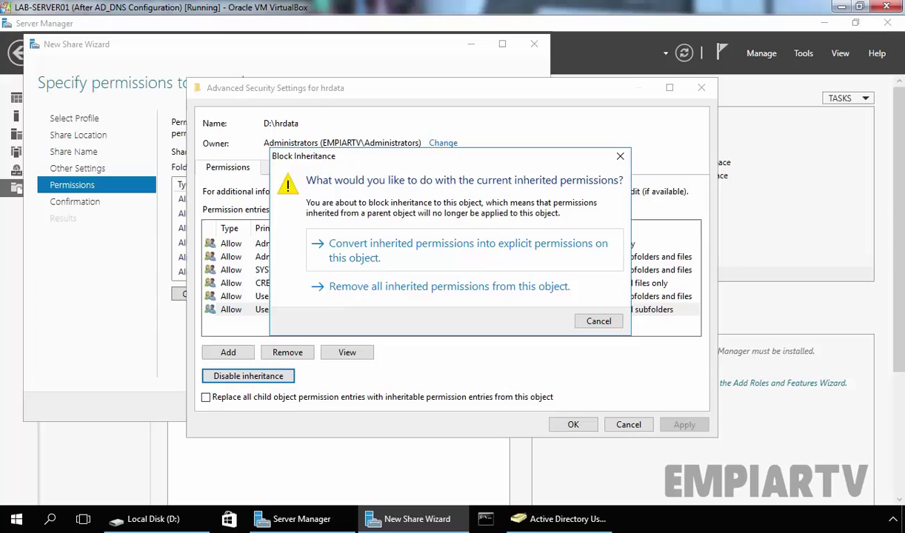
pyautogui.click(362, 258)
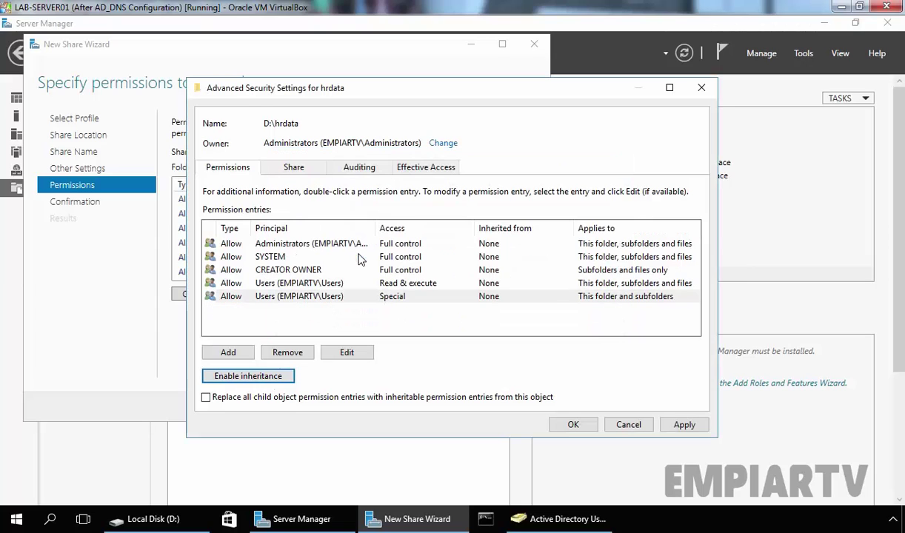
# - Remove both Users (EMPIARTV\Users) entries from the hrdata folder's permission list
pyautogui.click(287, 281)
pyautogui.click(293, 351)
pyautogui.click(292, 285)
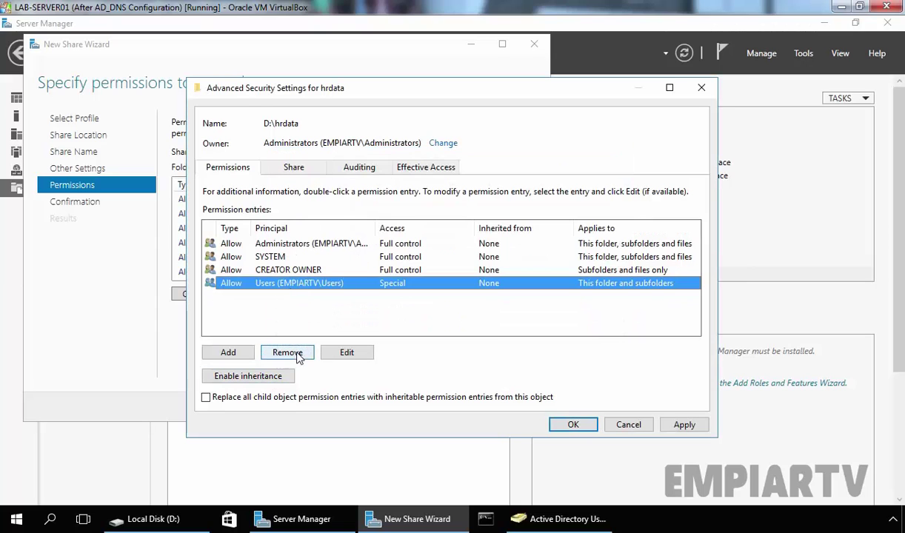
pyautogui.click(289, 348)
# - Add a new permission entry for hrdata with the HRUsers group as its principal
pyautogui.click(235, 355)
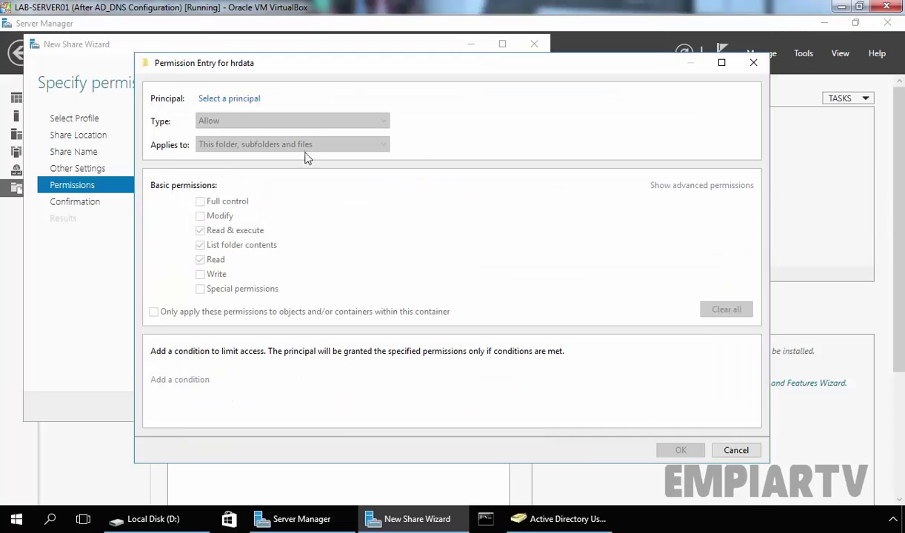
pyautogui.click(219, 94)
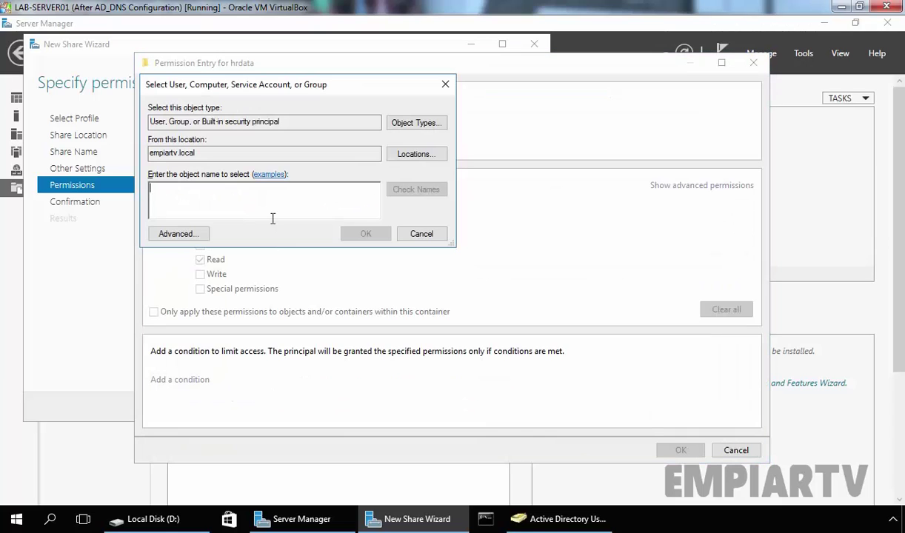
pyautogui.write('hrusers')
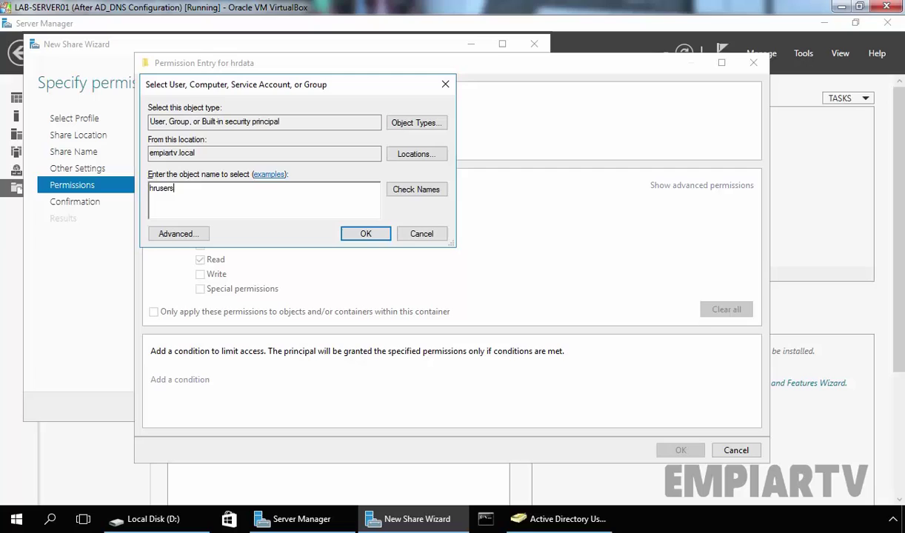
pyautogui.click(416, 189)
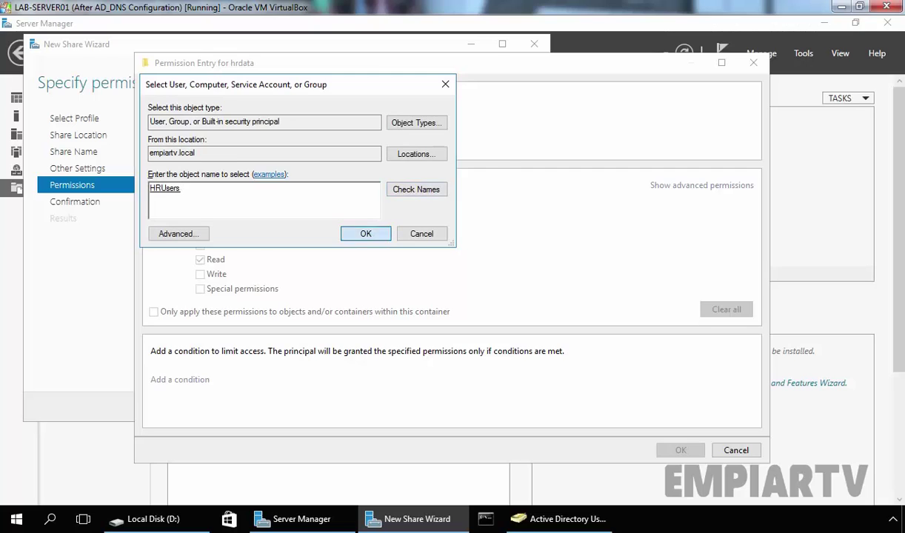
pyautogui.click(366, 234)
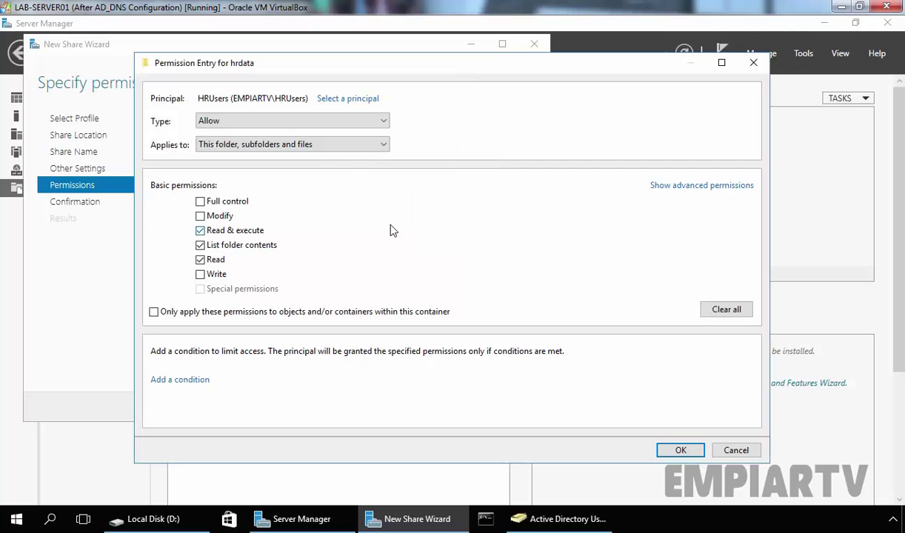
# - Limit the HRUsers entry to this folder only and additionally allow the advanced permission Create folders / append data
pyautogui.click(227, 145)
pyautogui.click(226, 159)
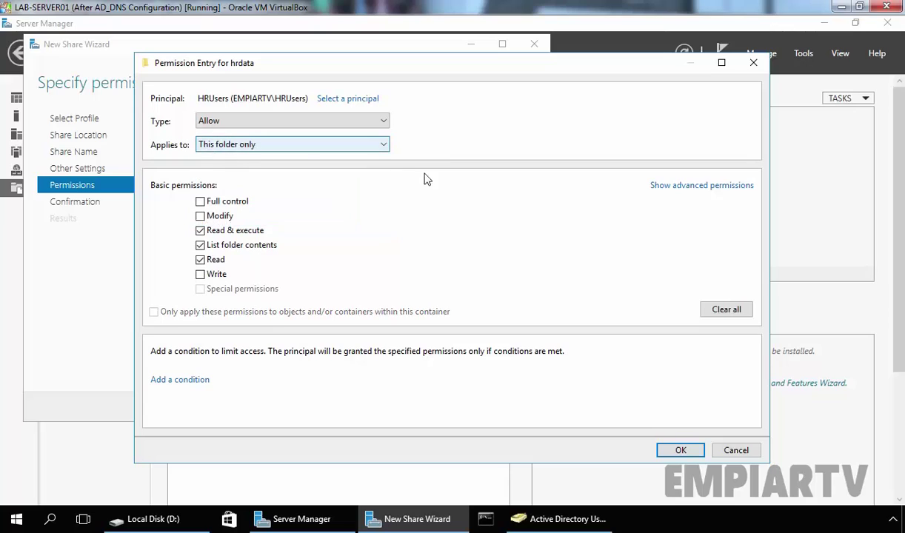
pyautogui.click(684, 187)
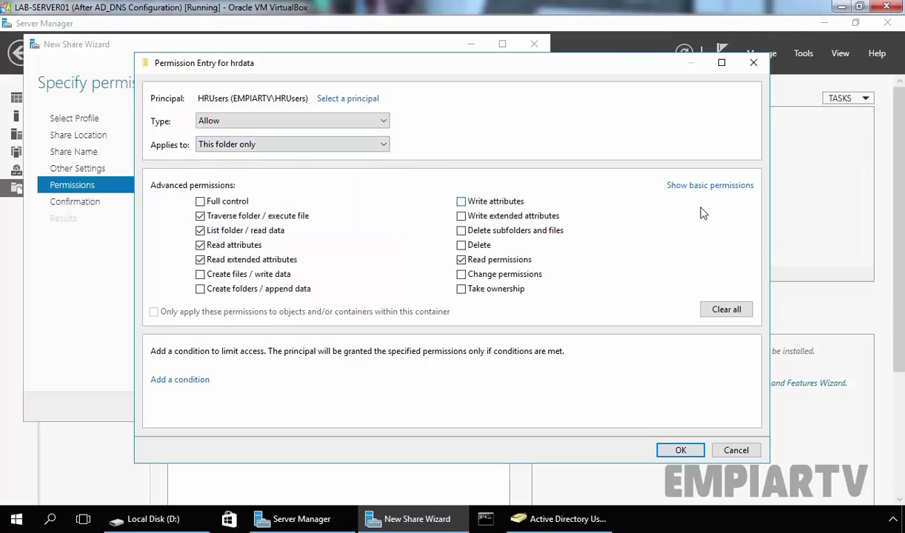
pyautogui.click(200, 290)
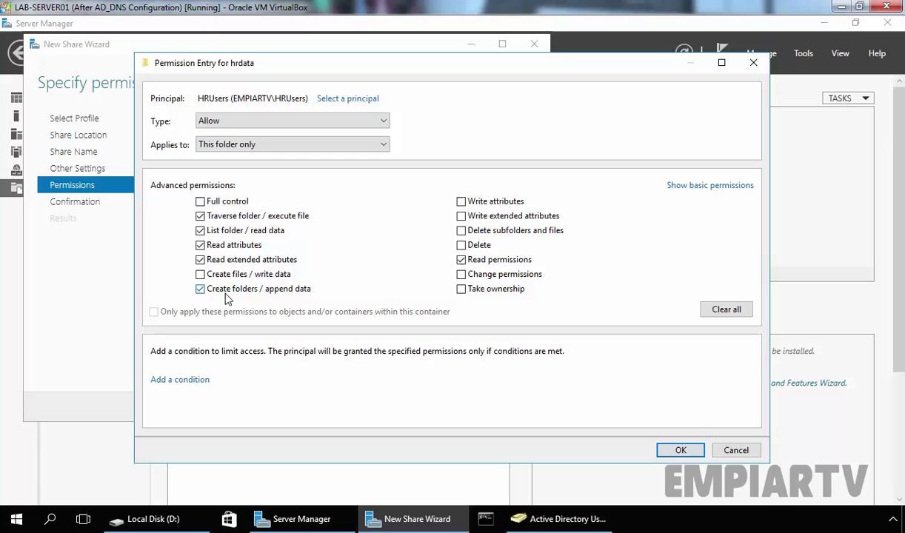
pyautogui.click(669, 451)
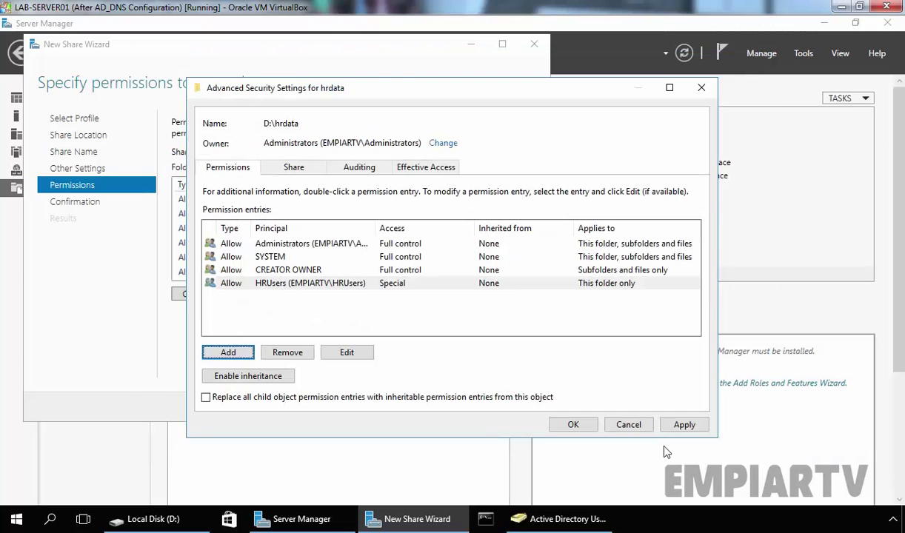
# - Apply the hrdata security settings and advance the new share to its confirmation page
pyautogui.click(683, 424)
pyautogui.click(569, 426)
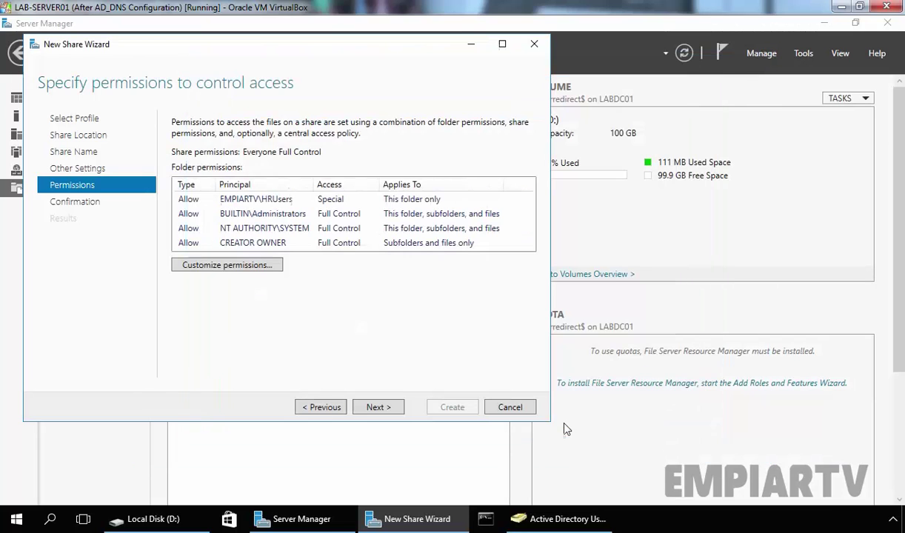
pyautogui.click(378, 409)
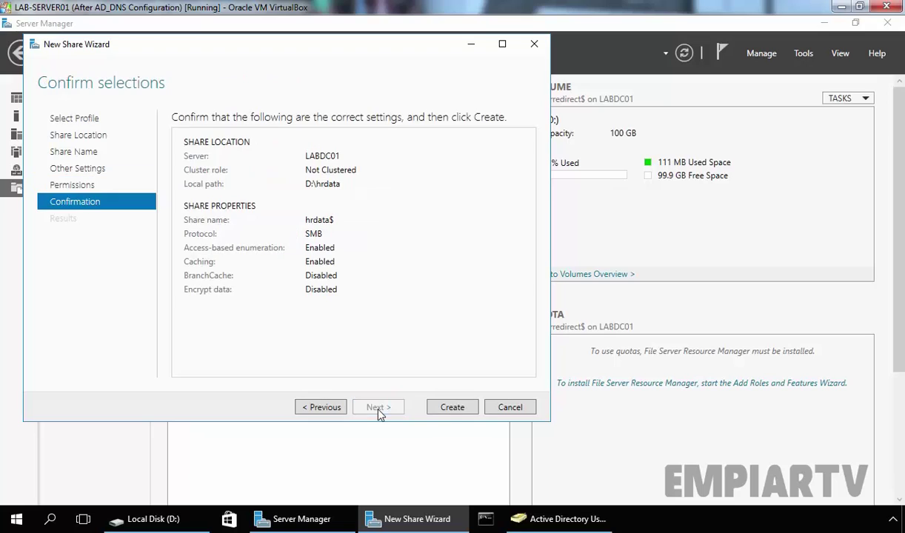
# - Create the hrdata$ share with the confirmed settings, close the wizard and select the new share in the shares list
pyautogui.click(452, 409)
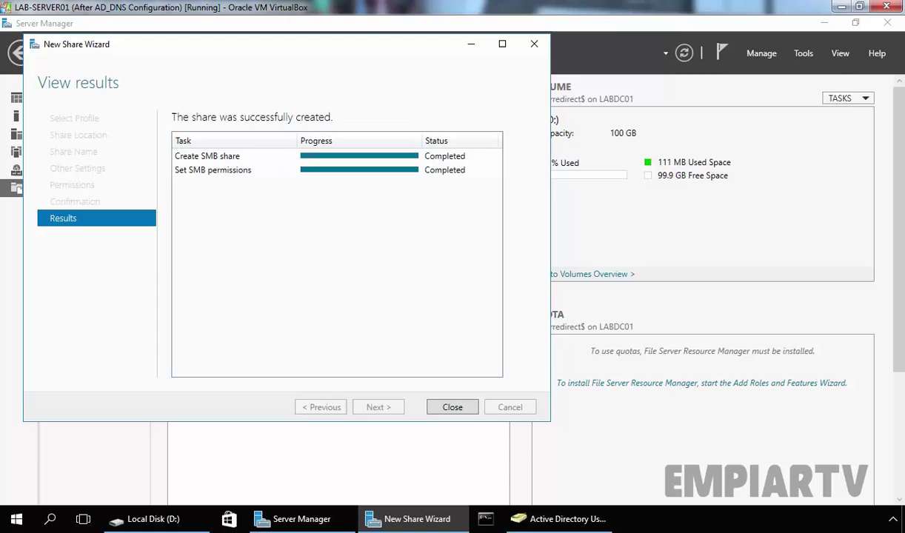
pyautogui.click(452, 408)
pyautogui.click(175, 243)
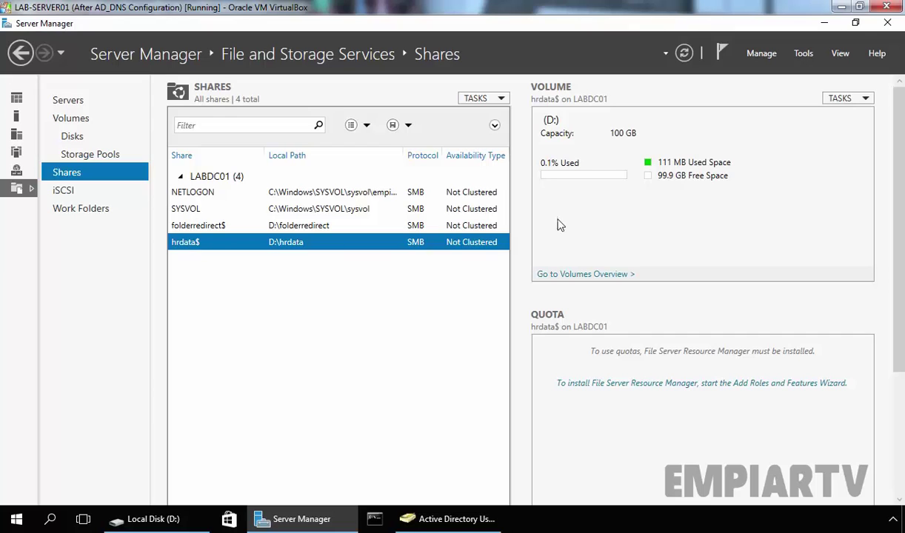
# - In Group Policy Management, create a GPO named Map Drive GPO linked to the HRTeam organizational unit
pyautogui.click(803, 54)
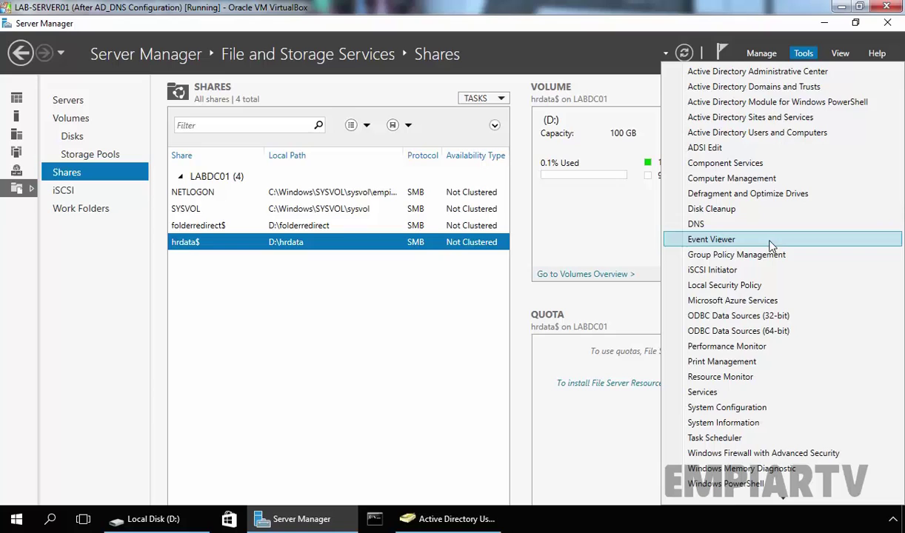
pyautogui.click(735, 251)
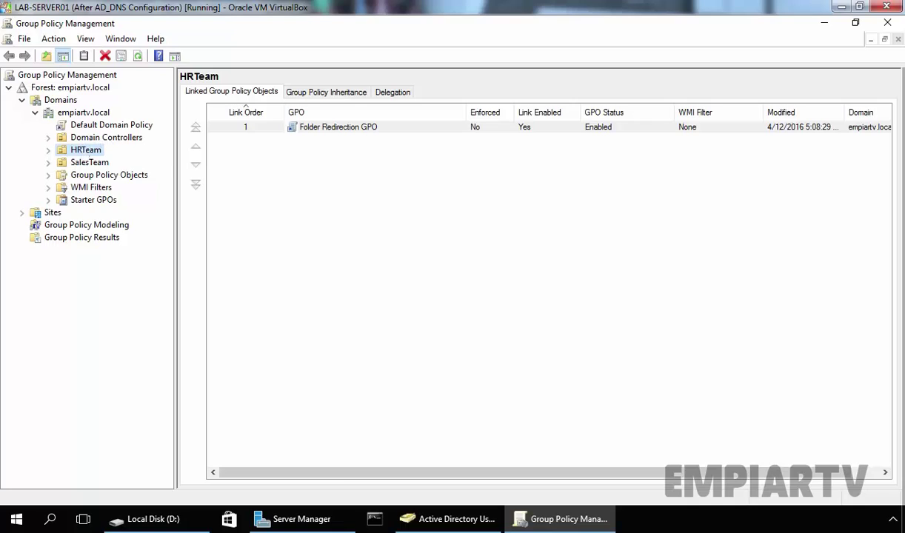
pyautogui.doubleClick(83, 150)
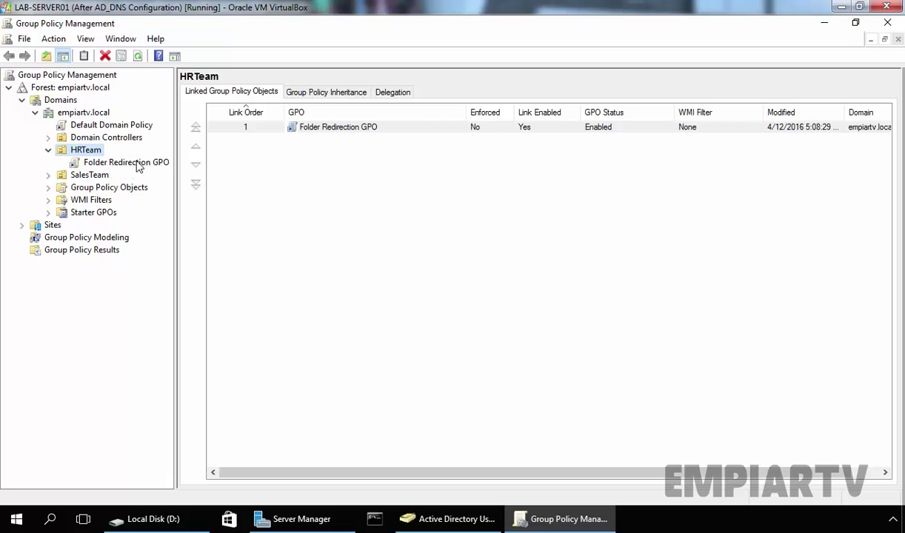
pyautogui.rightClick(91, 150)
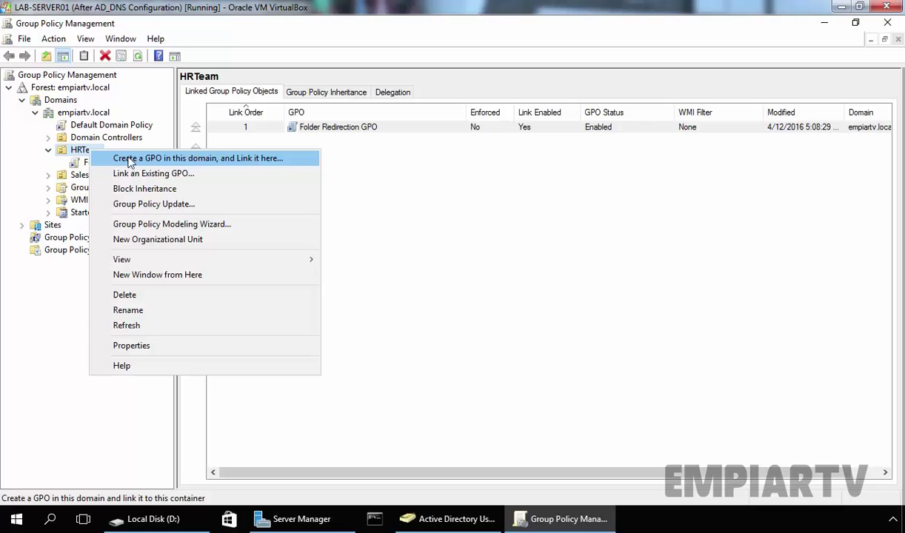
pyautogui.click(158, 160)
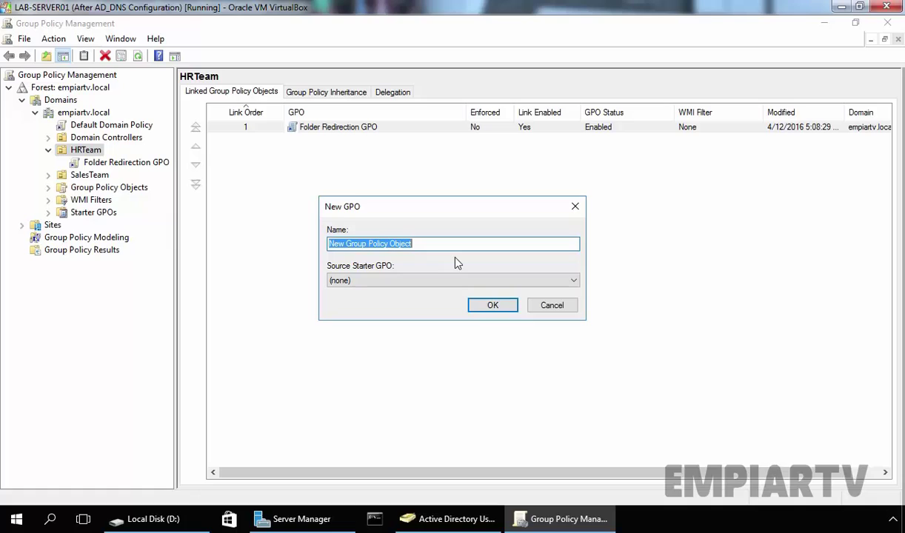
pyautogui.write('Map')
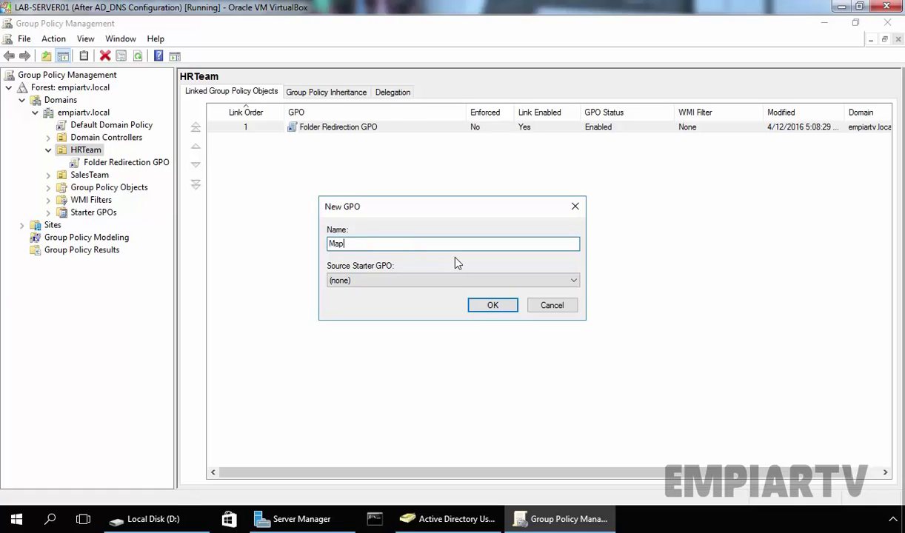
pyautogui.write(' Drive GPO')
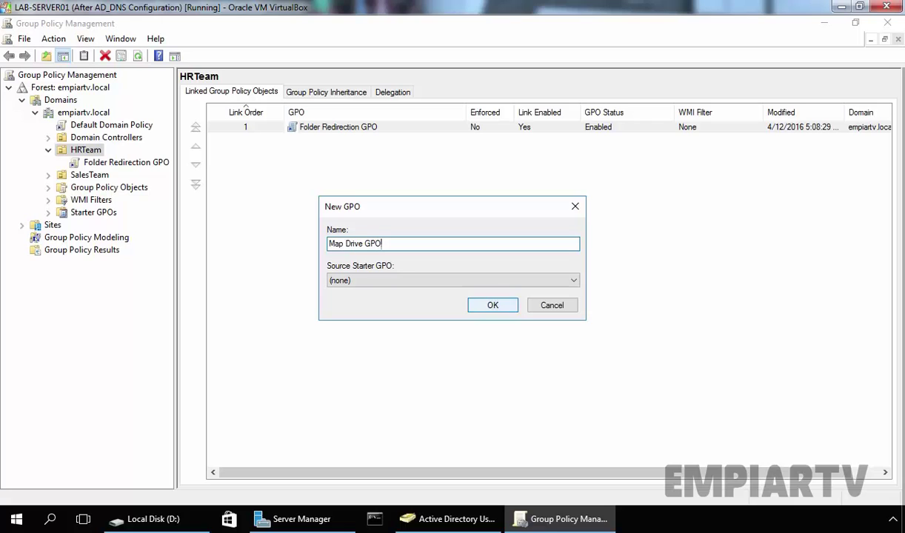
pyautogui.click(477, 304)
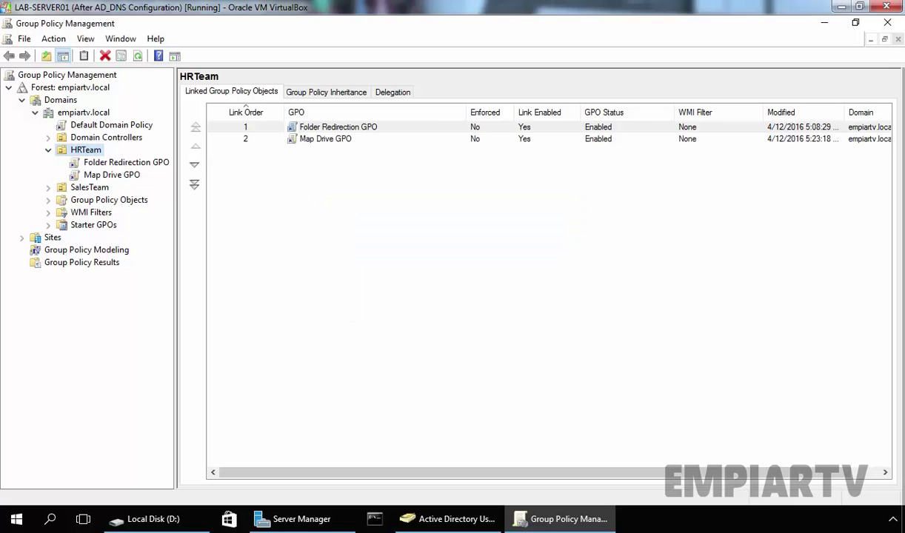
# - Open Map Drive GPO for editing and display the Drive Maps preferences under User Configuration's Windows Settings
pyautogui.click(96, 176)
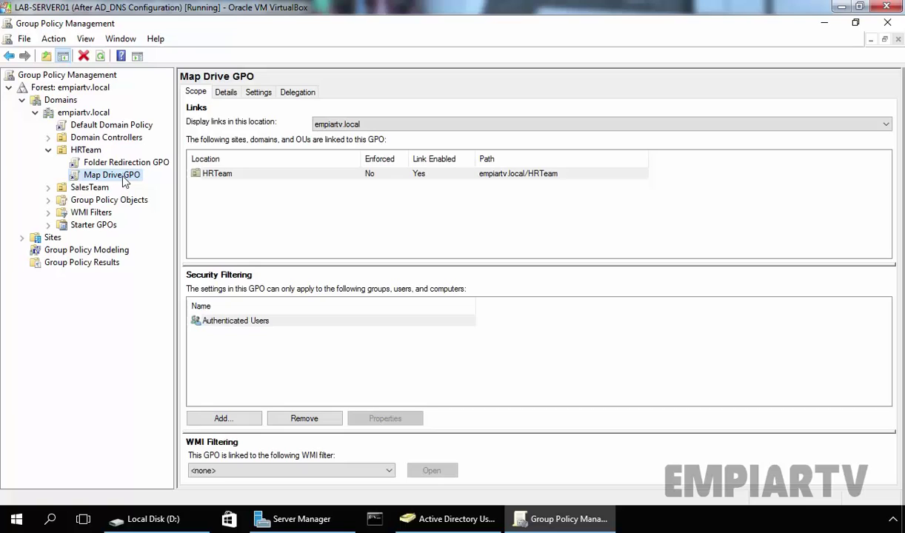
pyautogui.rightClick(121, 177)
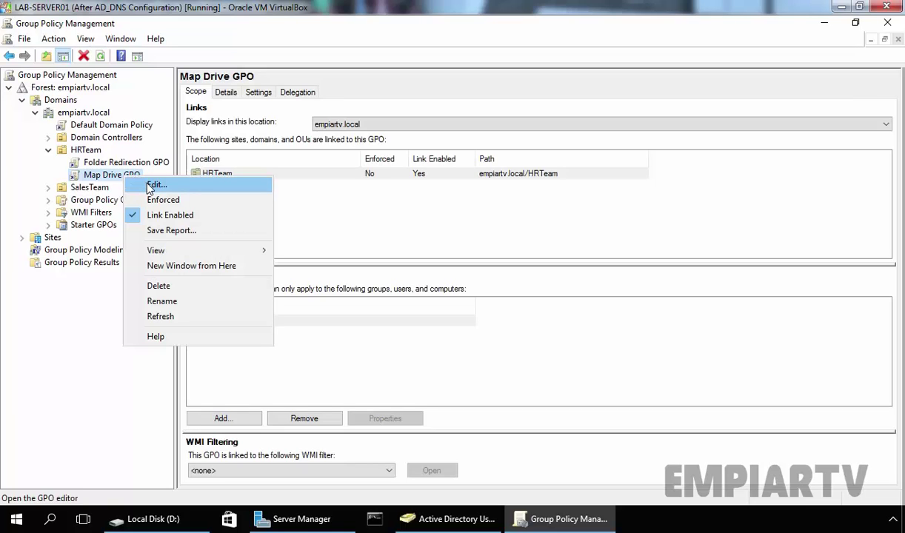
pyautogui.click(150, 187)
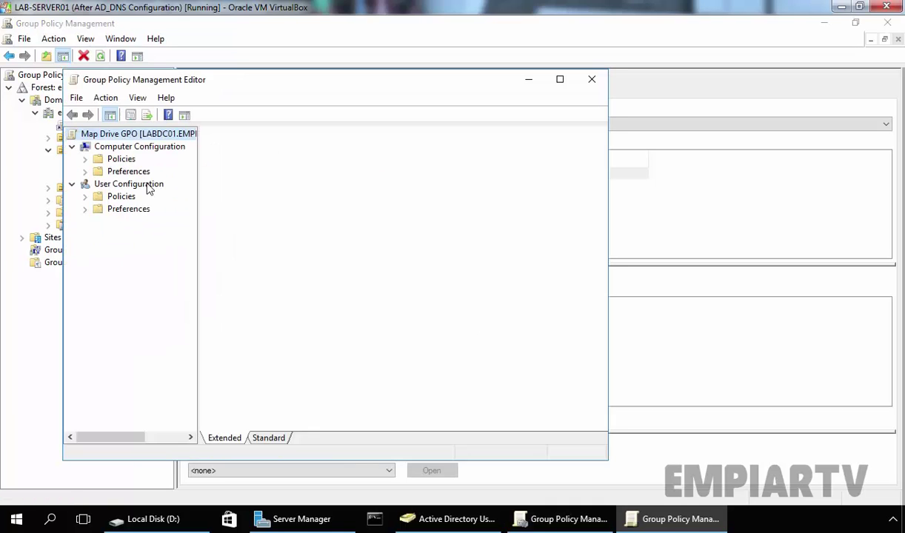
pyautogui.doubleClick(179, 81)
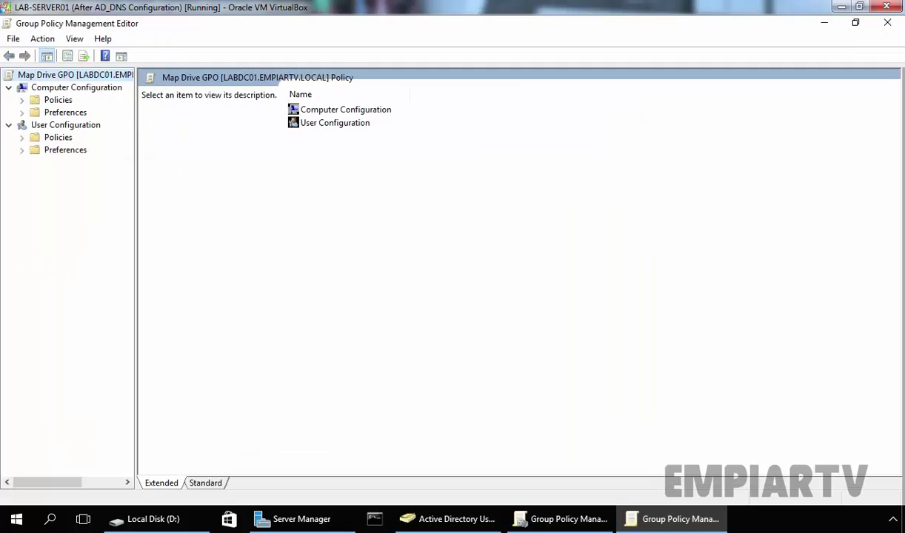
pyautogui.click(90, 126)
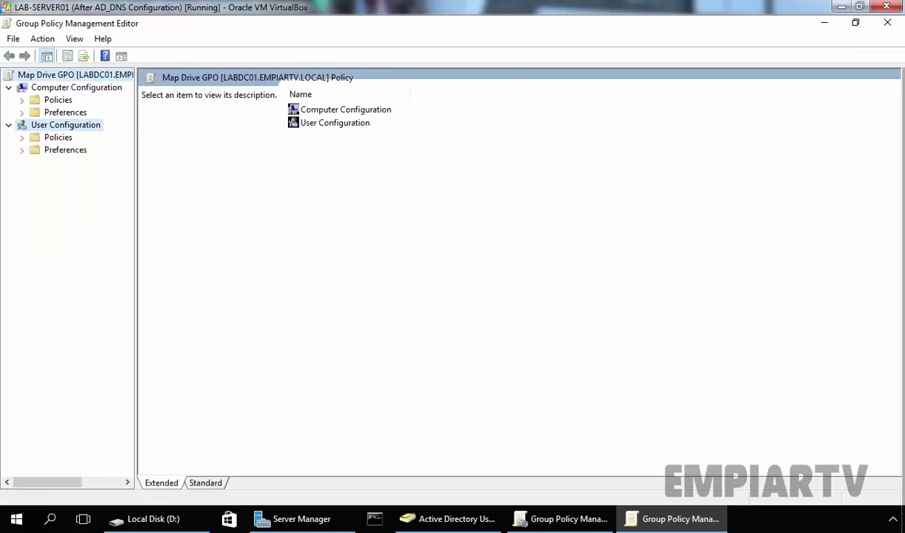
pyautogui.click(63, 152)
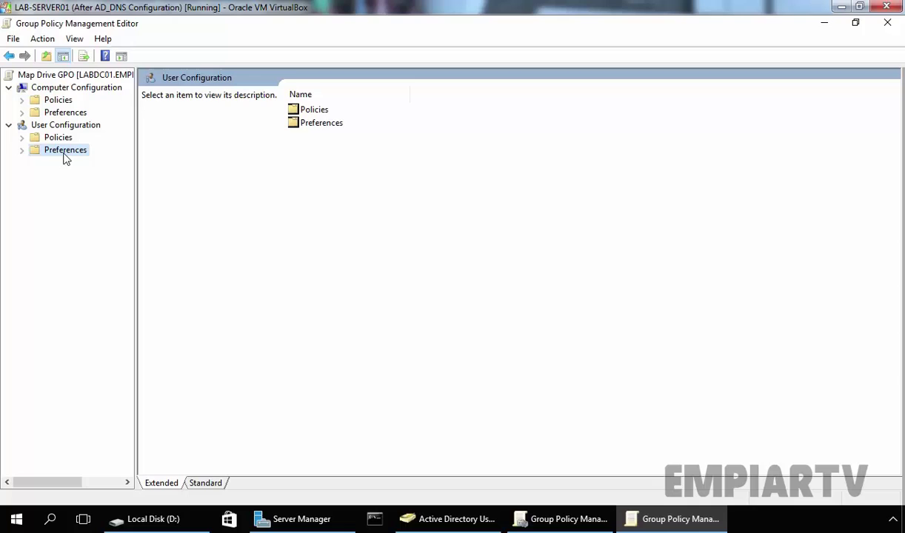
pyautogui.click(22, 151)
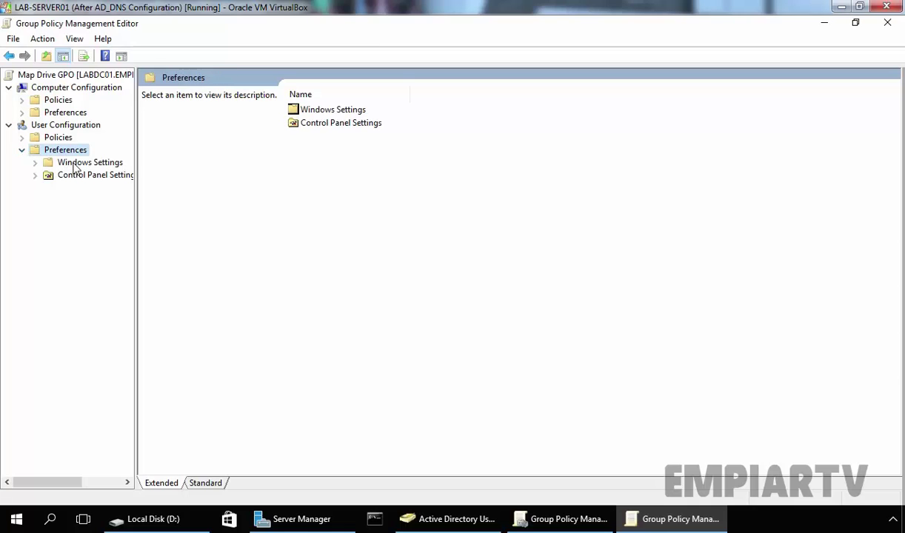
pyautogui.click(36, 163)
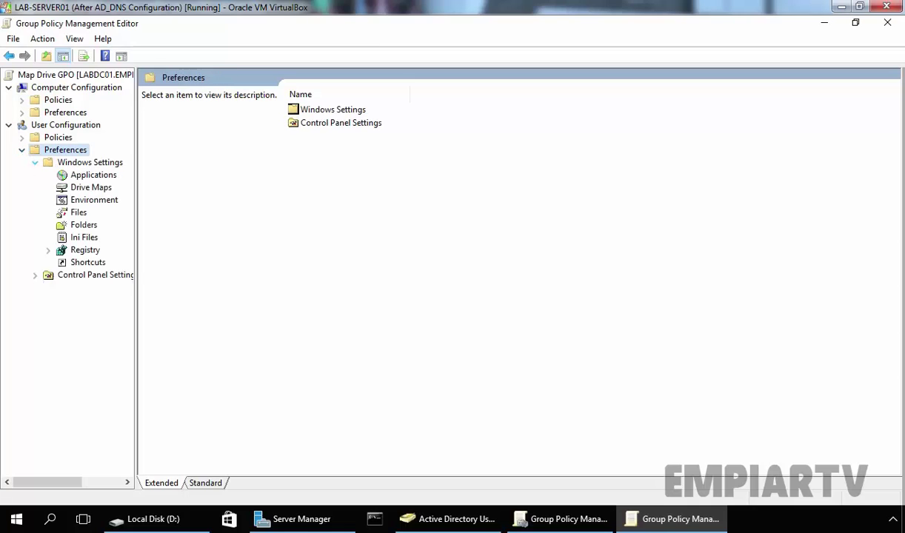
pyautogui.click(91, 188)
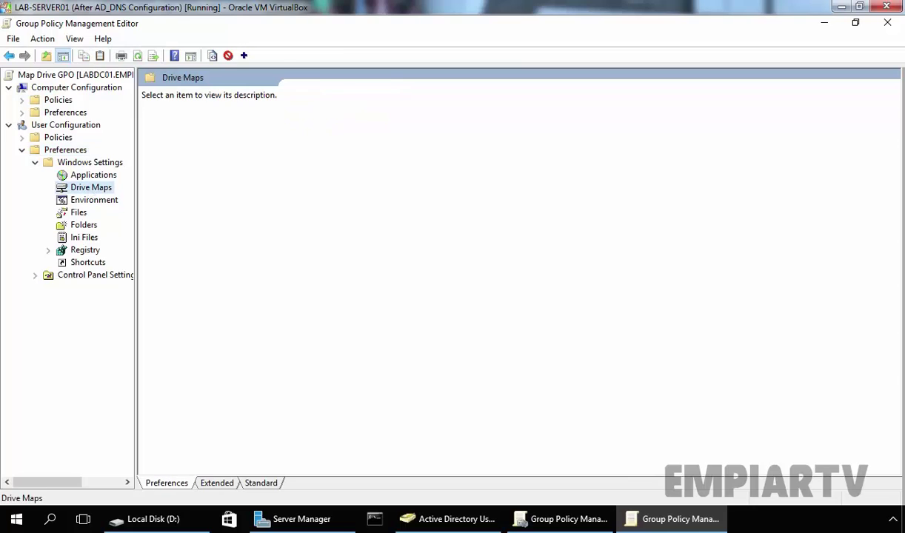
# - Start a new mapped drive item in Drive Maps and set its action to Create
pyautogui.rightClick(94, 191)
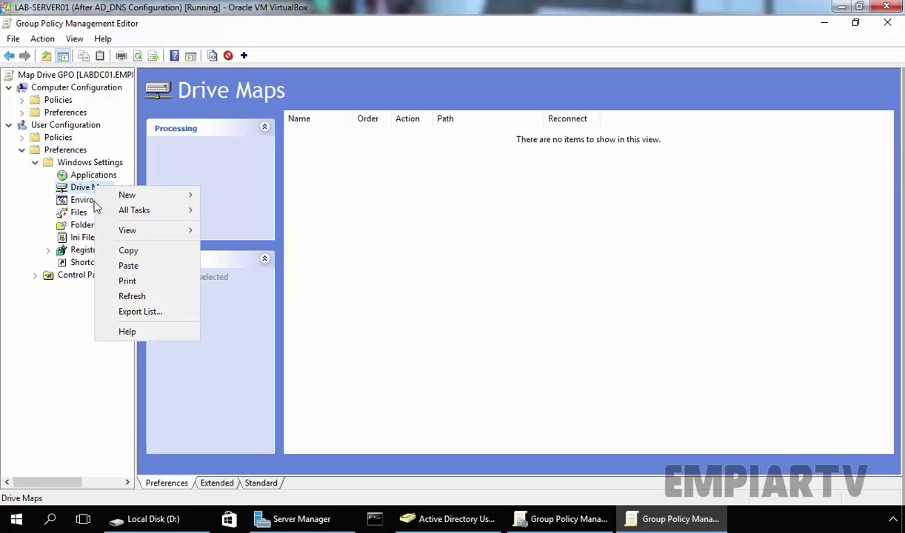
pyautogui.moveTo(192, 196)
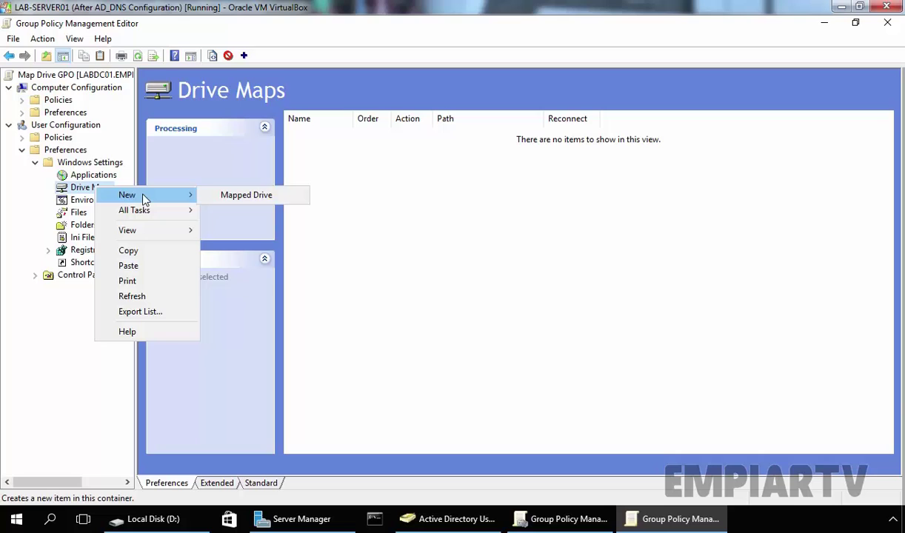
pyautogui.click(239, 196)
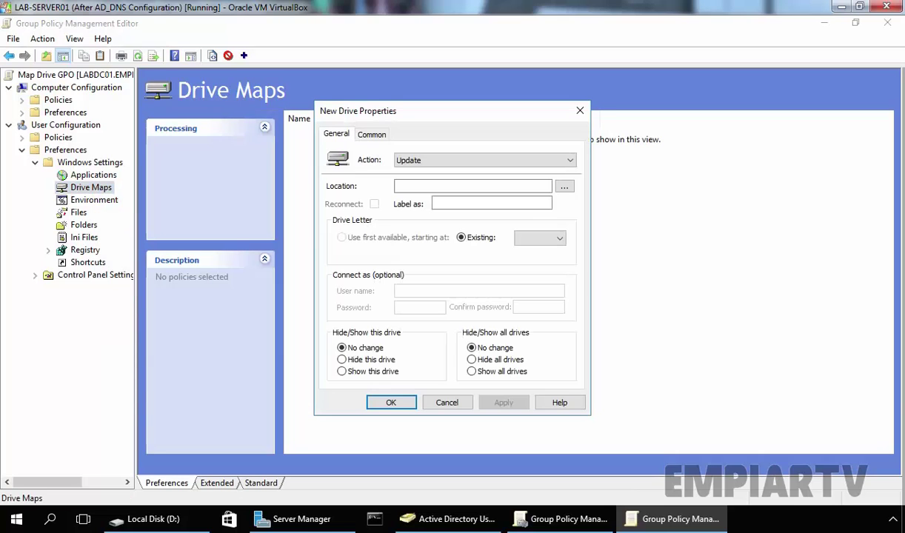
pyautogui.moveTo(410, 112); pyautogui.dragTo(425, 94)
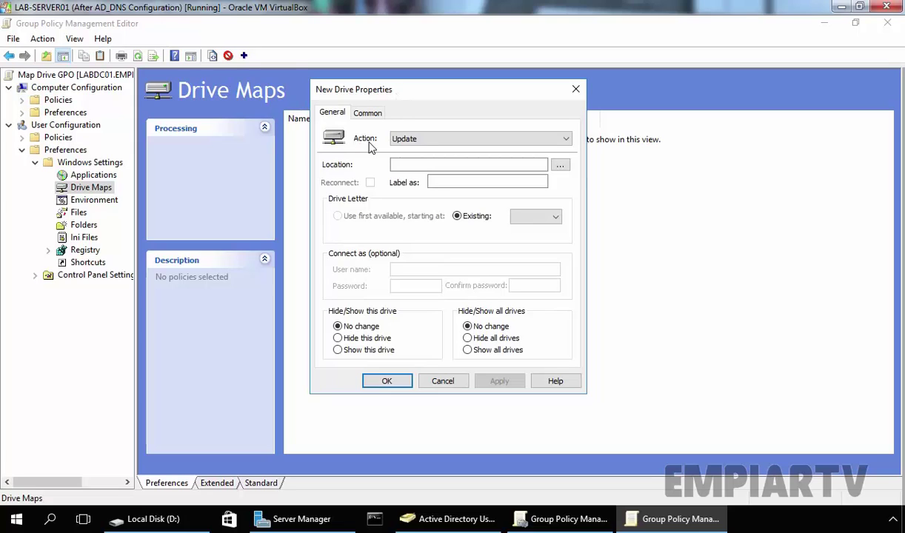
pyautogui.click(424, 145)
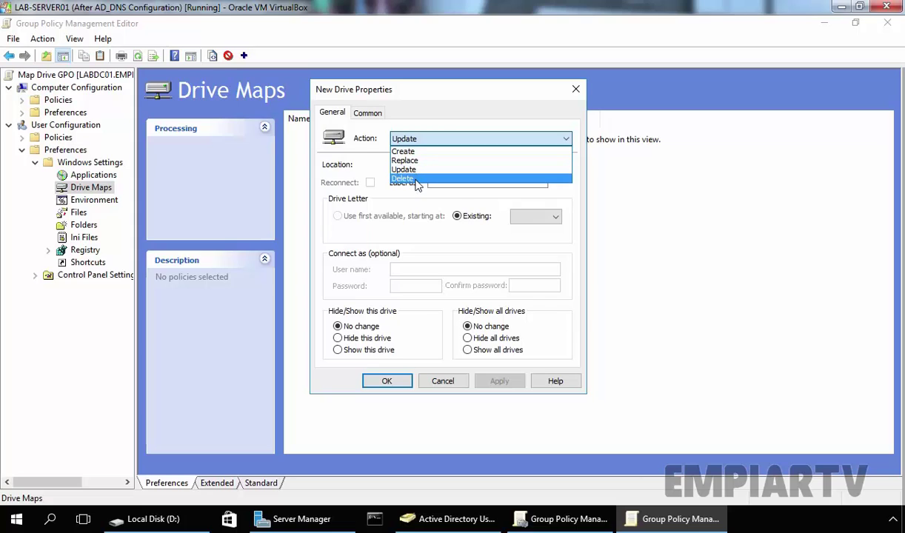
pyautogui.click(406, 151)
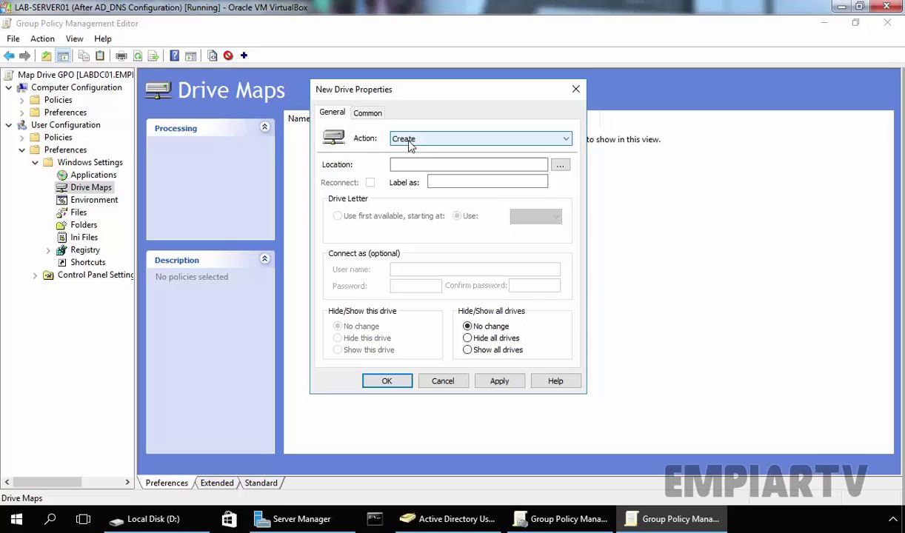
# - Set the mapped drive's location to \\labdc01\hrdata$ and enable Reconnect
pyautogui.click(415, 164)
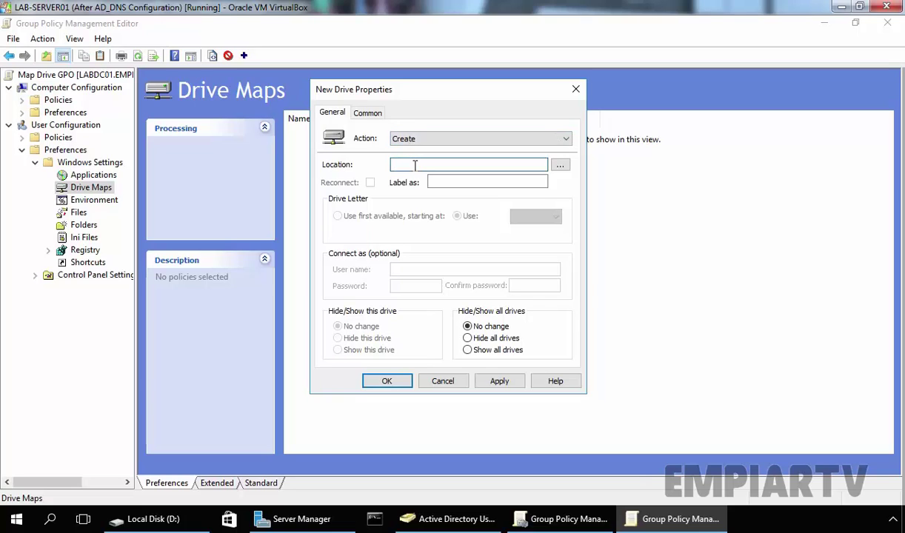
pyautogui.write('\\la')
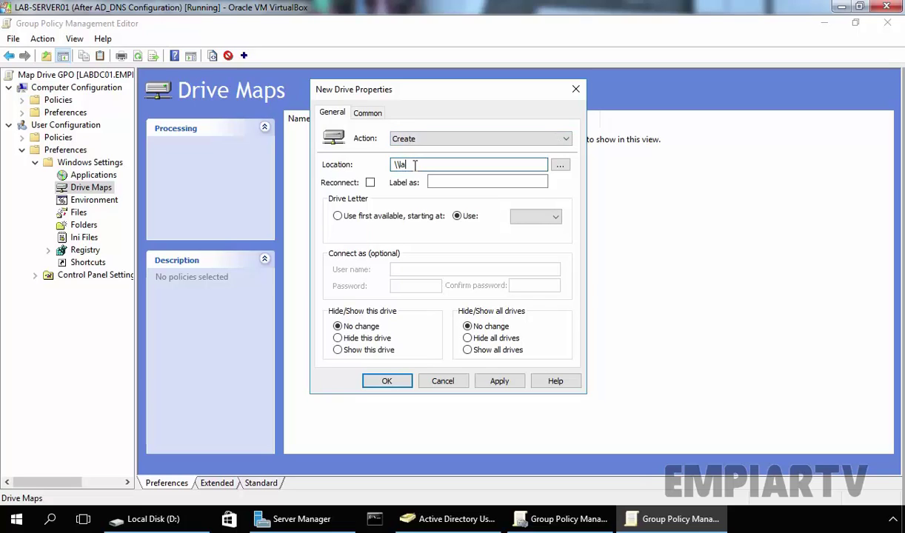
pyautogui.write('bdc01\\hrdata$')
pyautogui.click(370, 183)
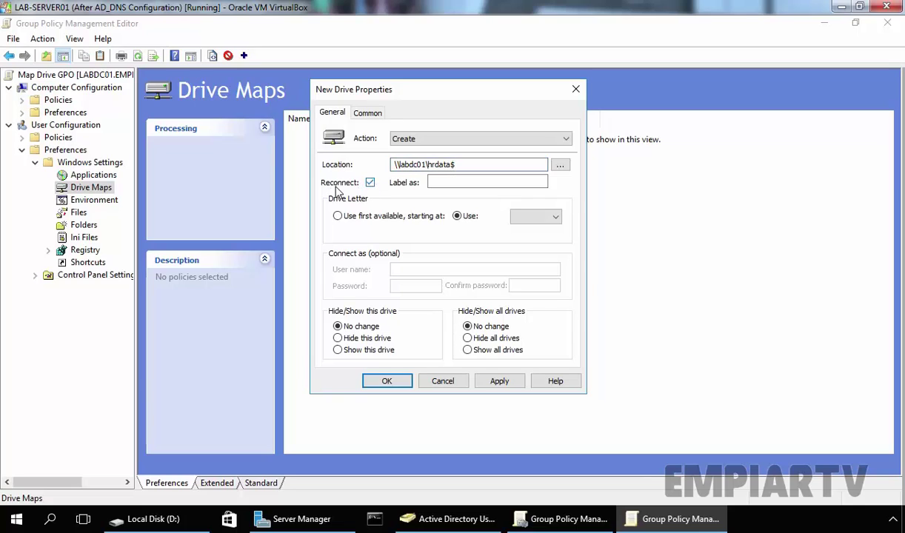
# - Label the mapped drive HRDATA, assign it drive letter M, and apply and save the drive mapping
pyautogui.click(443, 183)
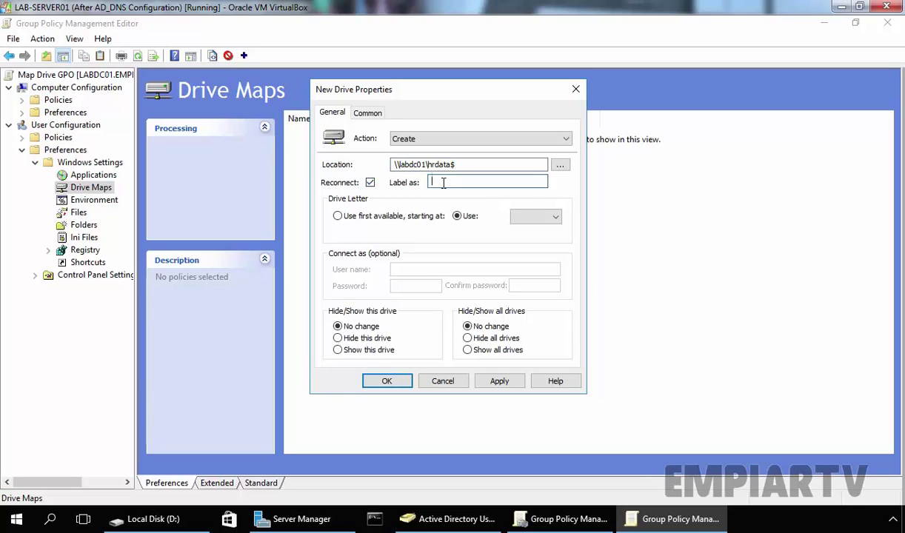
pyautogui.write('HRDATA')
pyautogui.click(556, 220)
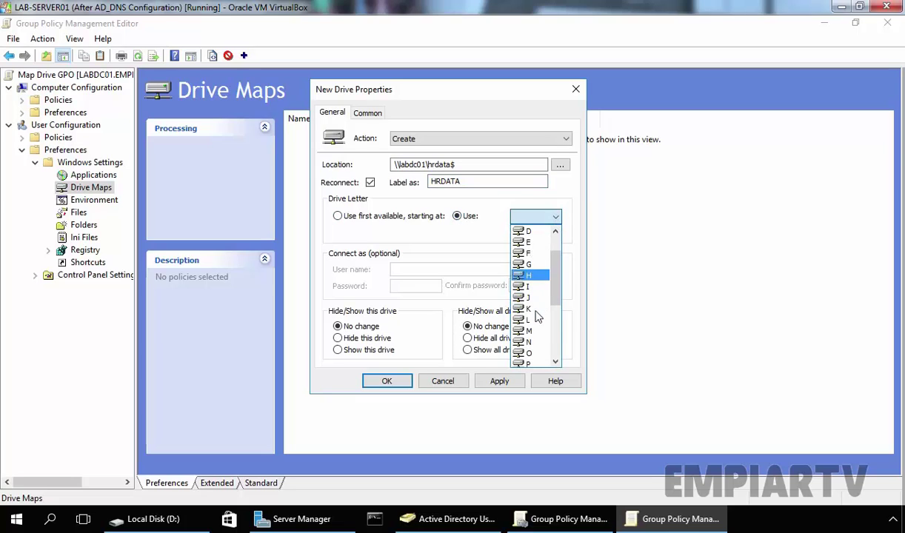
pyautogui.click(534, 363)
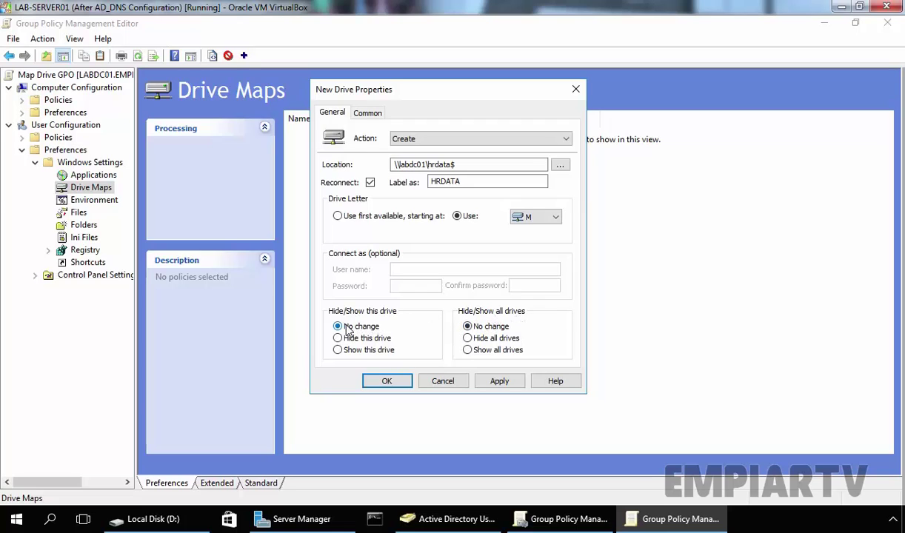
pyautogui.click(500, 381)
pyautogui.click(385, 381)
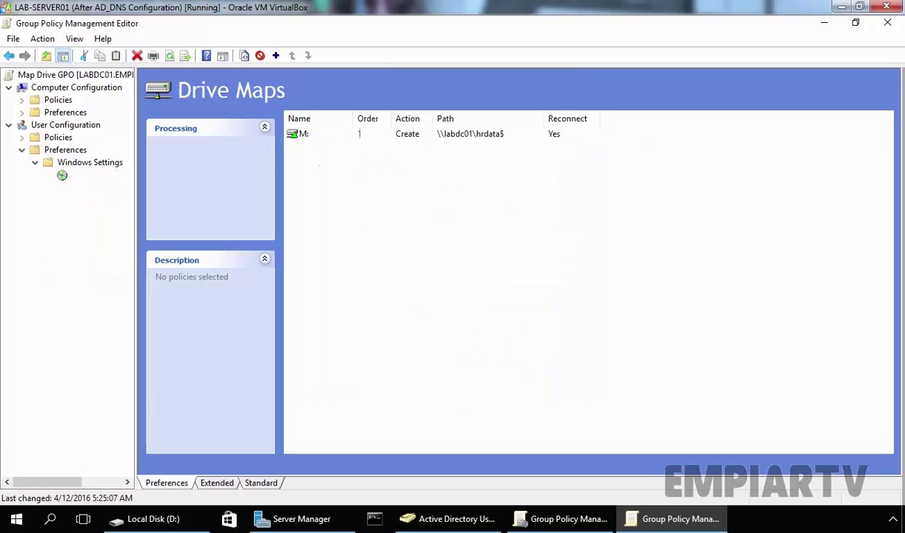
pyautogui.click(487, 133)
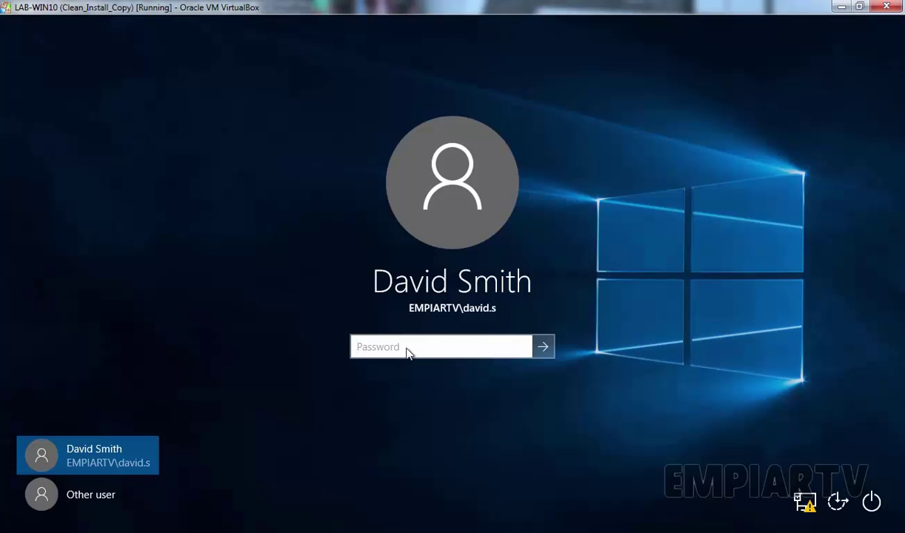
# - Sign in to the LAB-WIN10 client as the displayed domain user with the account password
pyautogui.write('•••••••••')
pyautogui.press('Return')
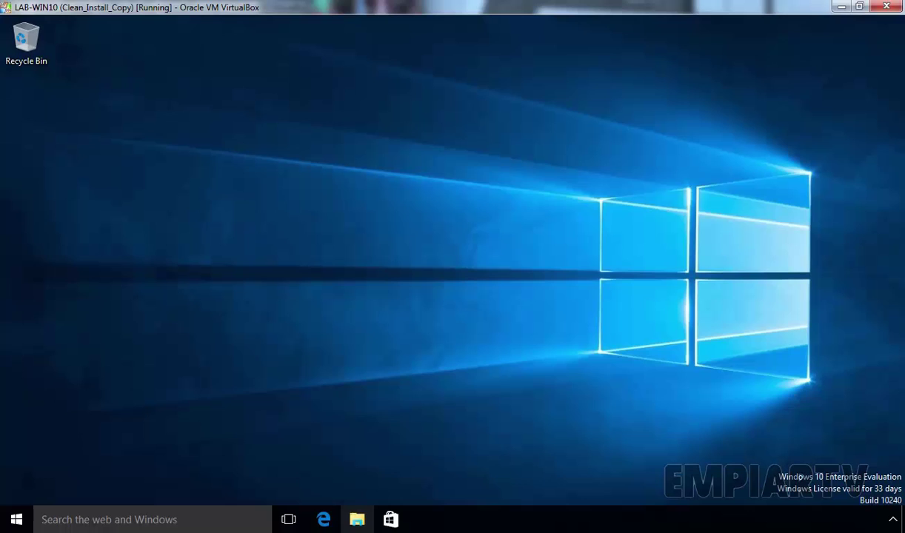
# - Check the network locations under This PC in File Explorer for the mapped HRDATA (M:) drive
pyautogui.click(358, 521)
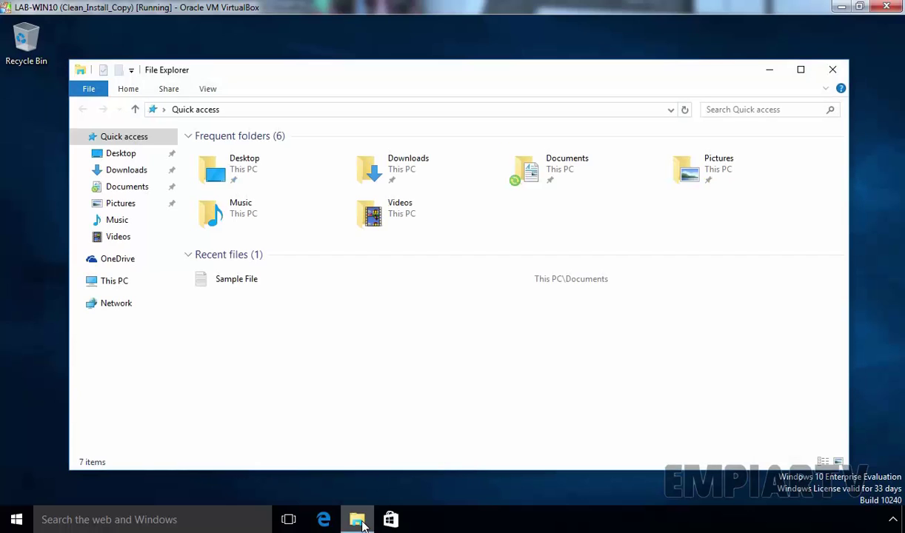
pyautogui.click(119, 282)
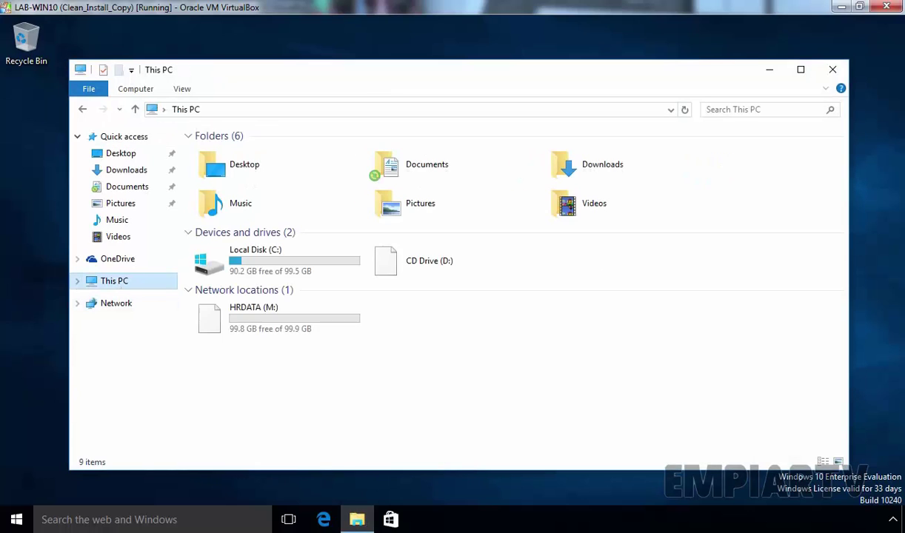
pyautogui.click(301, 333)
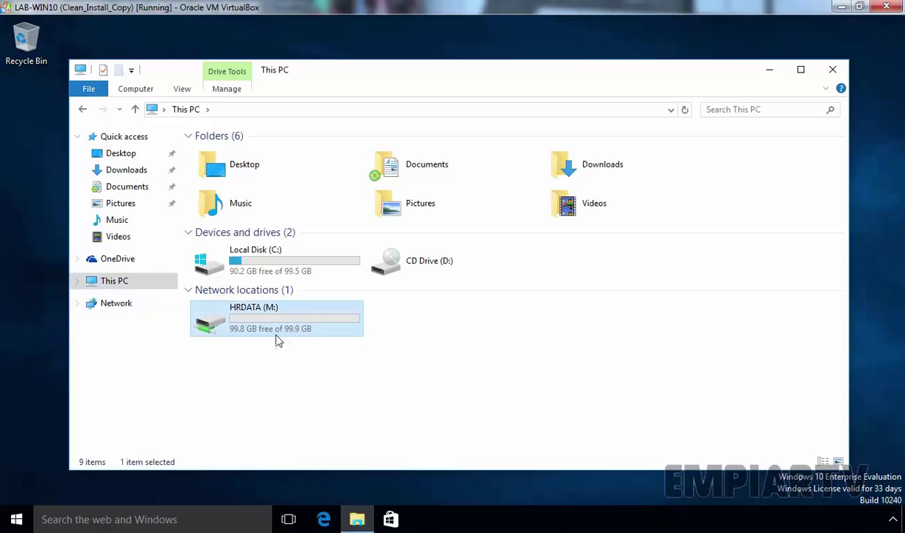
pyautogui.moveTo(271, 306)
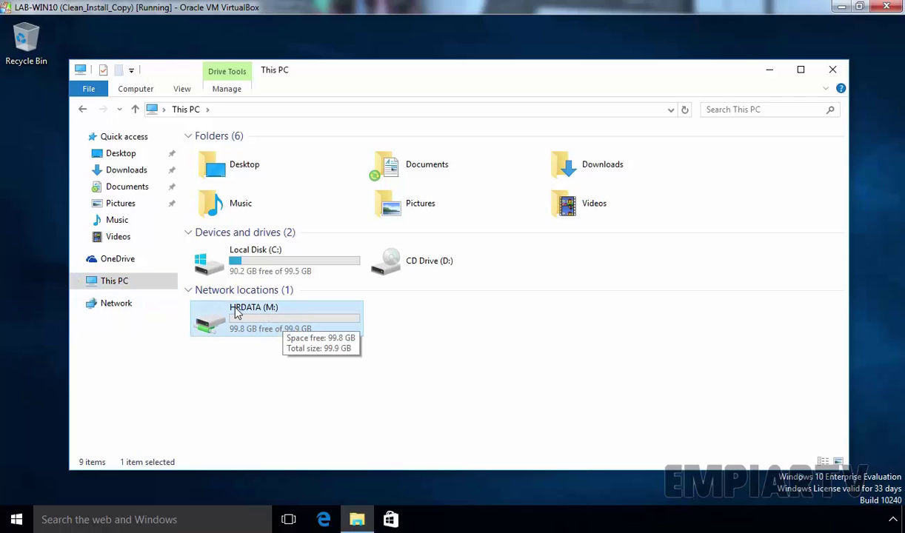